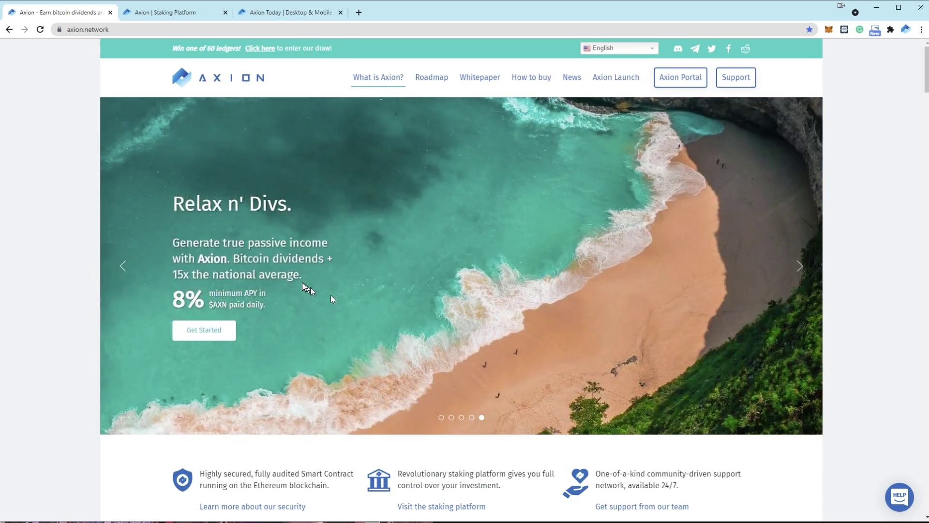
# Open the MetaMask wallet over the Axion site and briefly view its account list
pyautogui.scroll(-3, 385, 251)
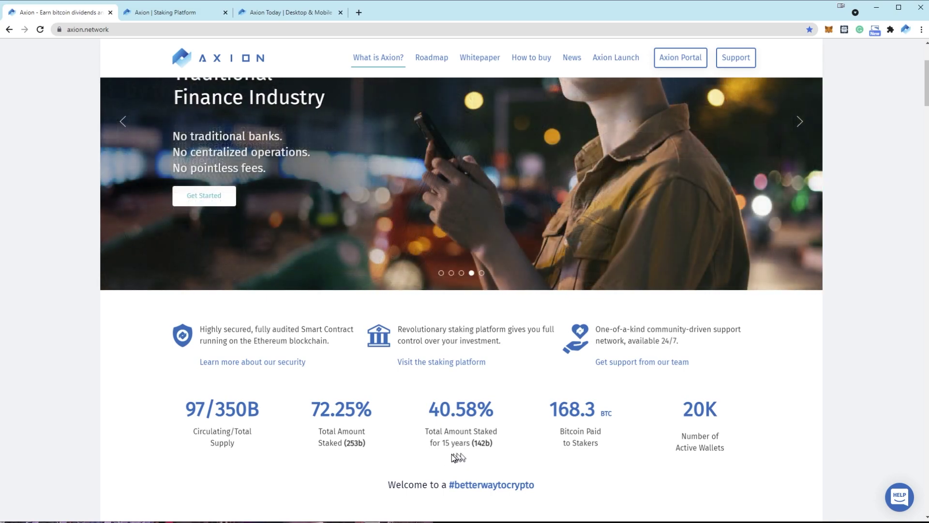
pyautogui.scroll(1, 463, 461)
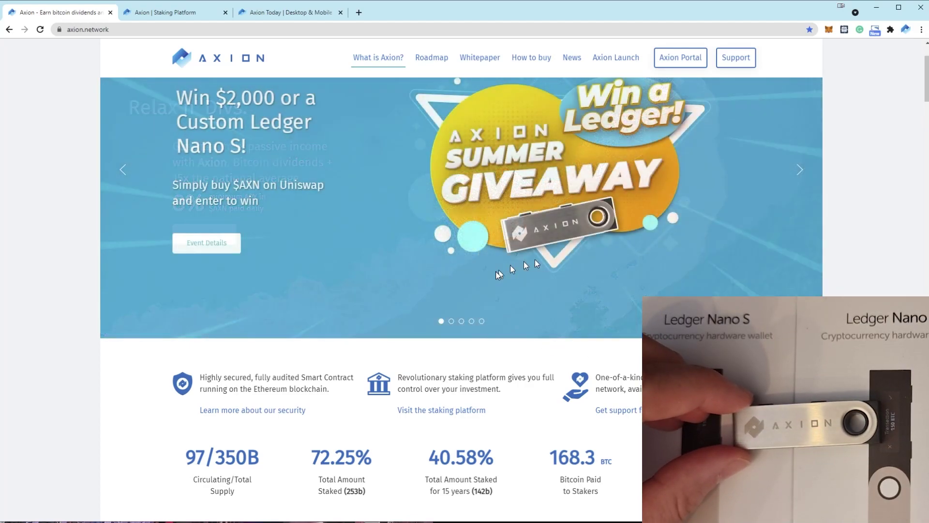
pyautogui.scroll(1, 499, 275)
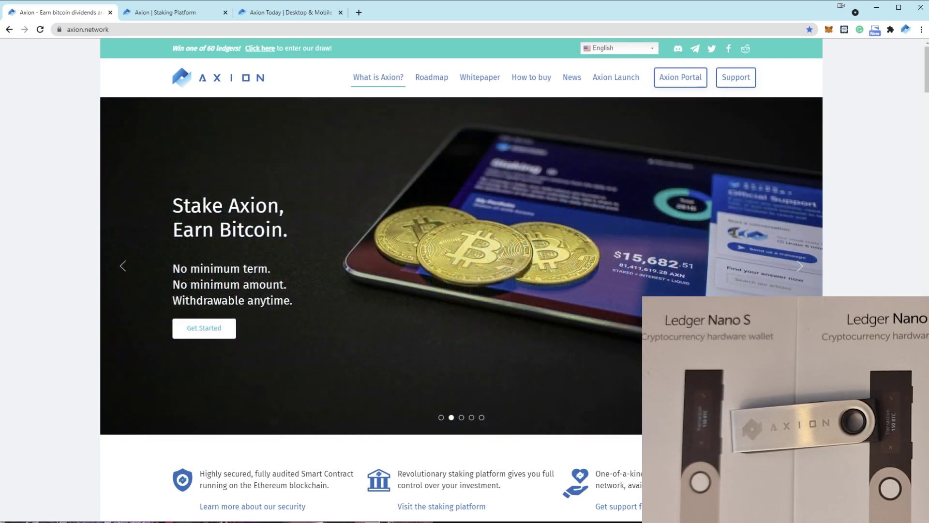
pyautogui.click(828, 29)
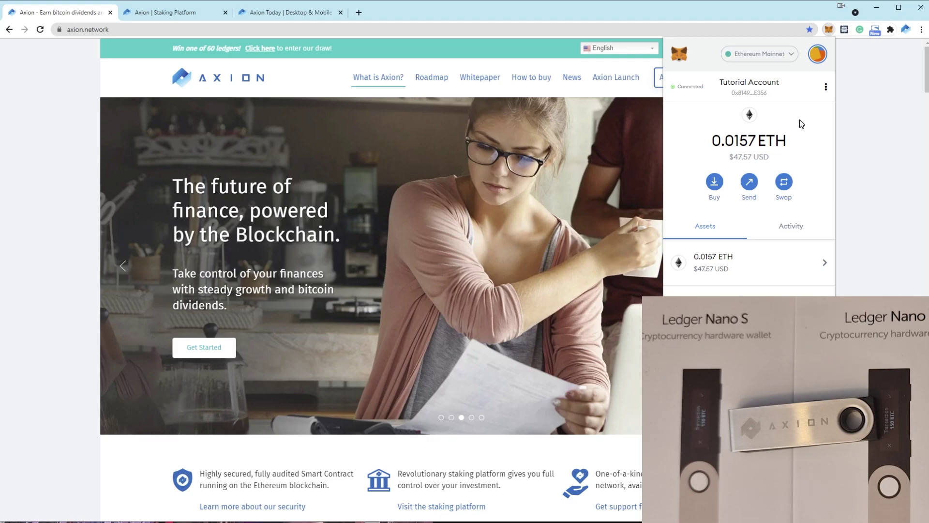
pyautogui.click(568, 292)
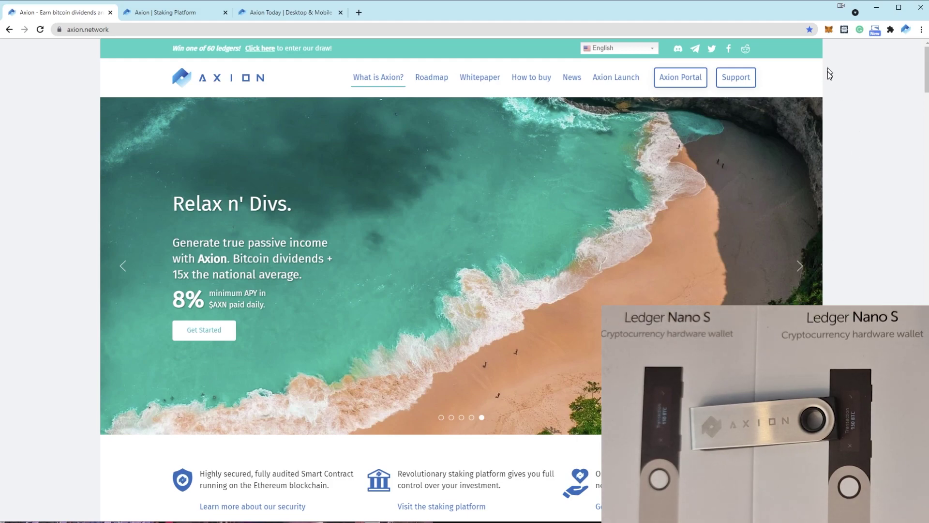
pyautogui.click(827, 30)
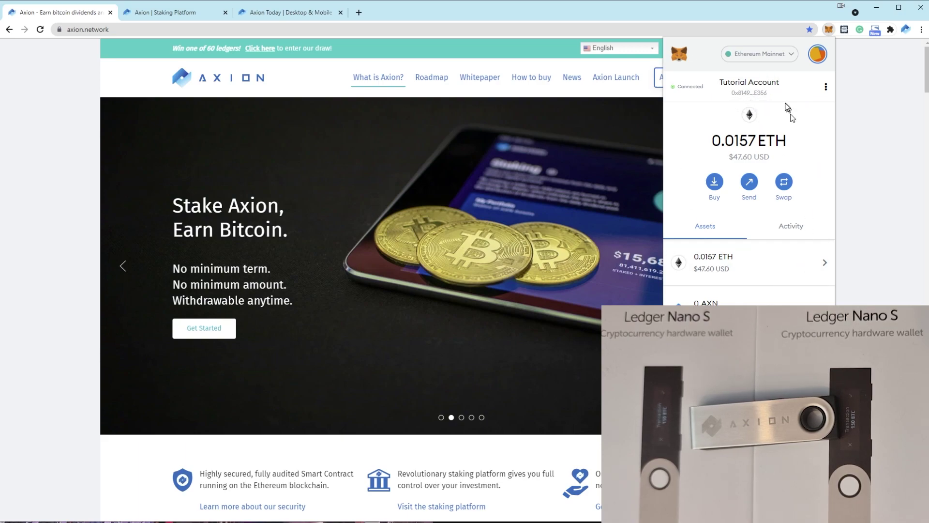
pyautogui.click(817, 54)
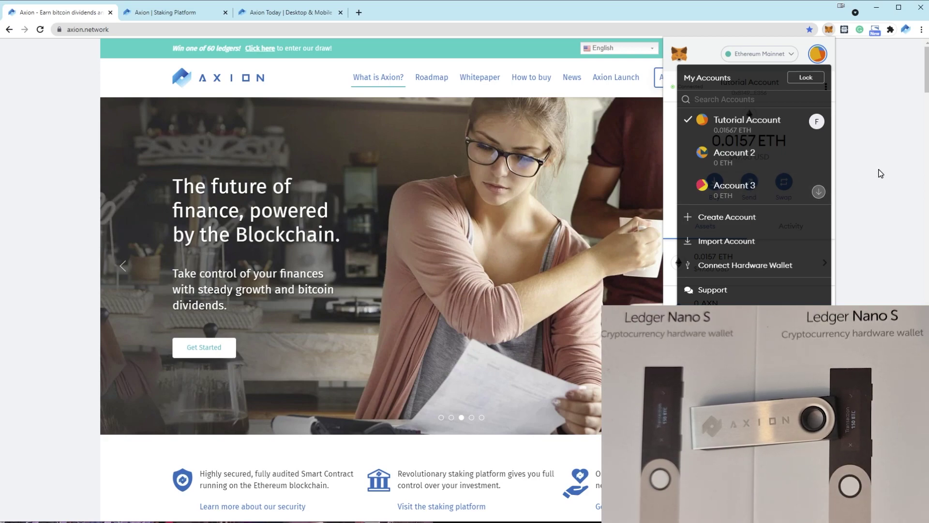
pyautogui.click(881, 194)
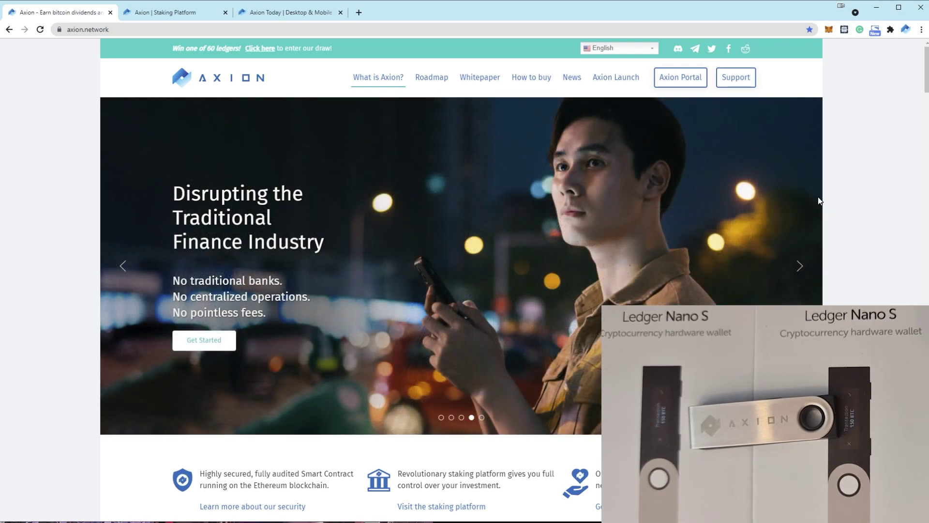
# Reopen MetaMask and show the three wallet accounts, with Tutorial Account holding 0.01667 ETH
pyautogui.click(830, 30)
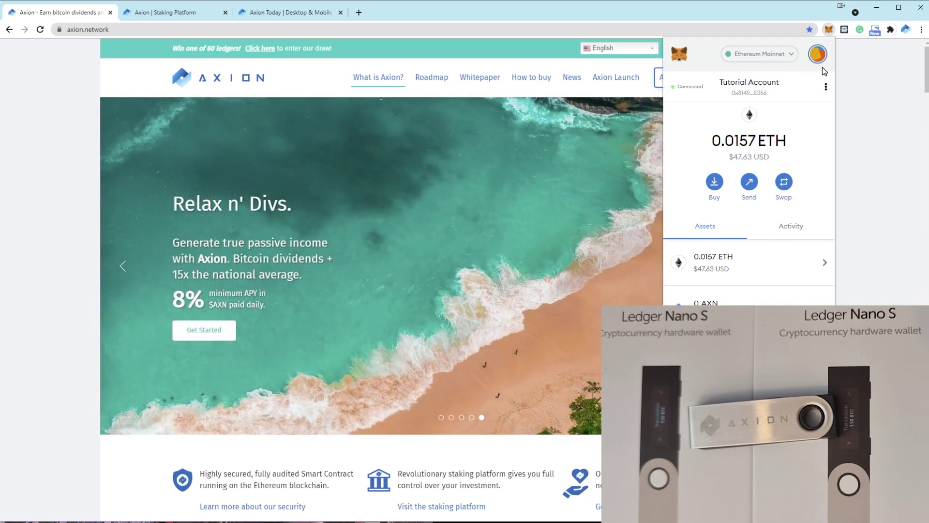
pyautogui.click(819, 55)
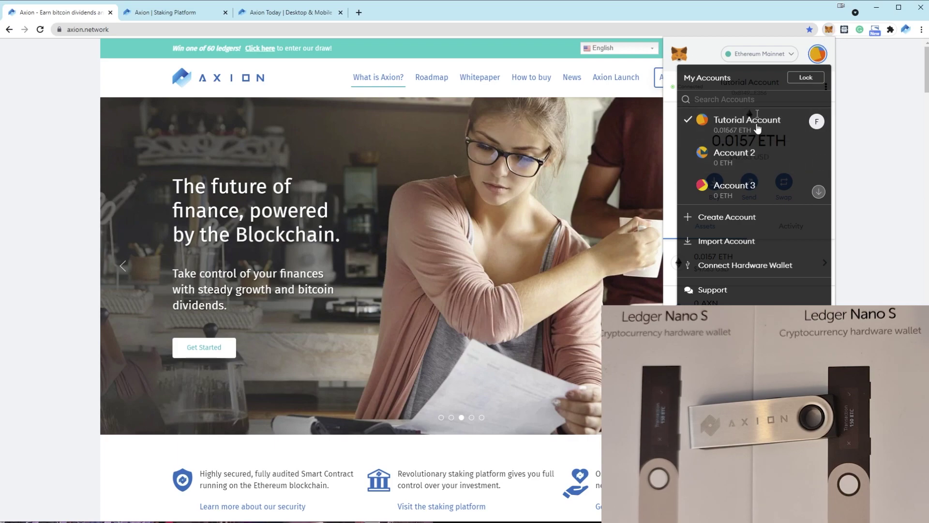
pyautogui.click(864, 120)
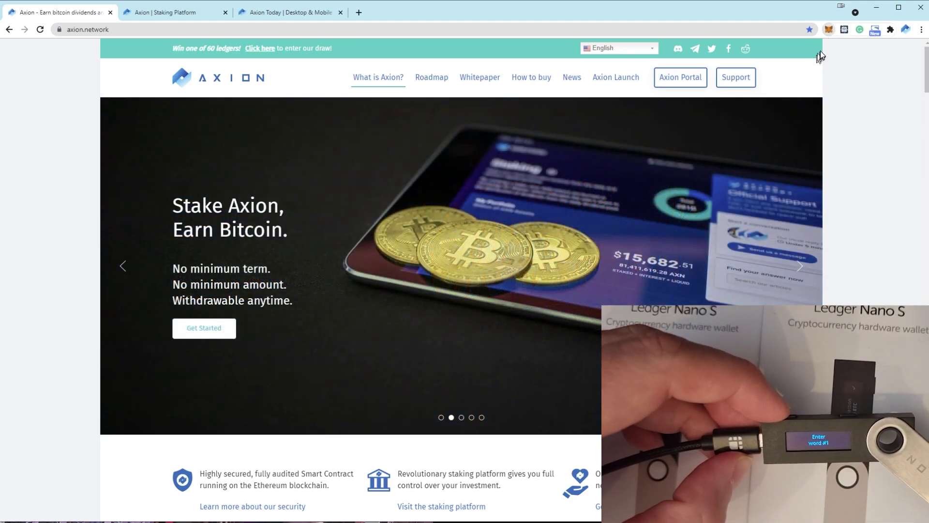
pyautogui.click(829, 30)
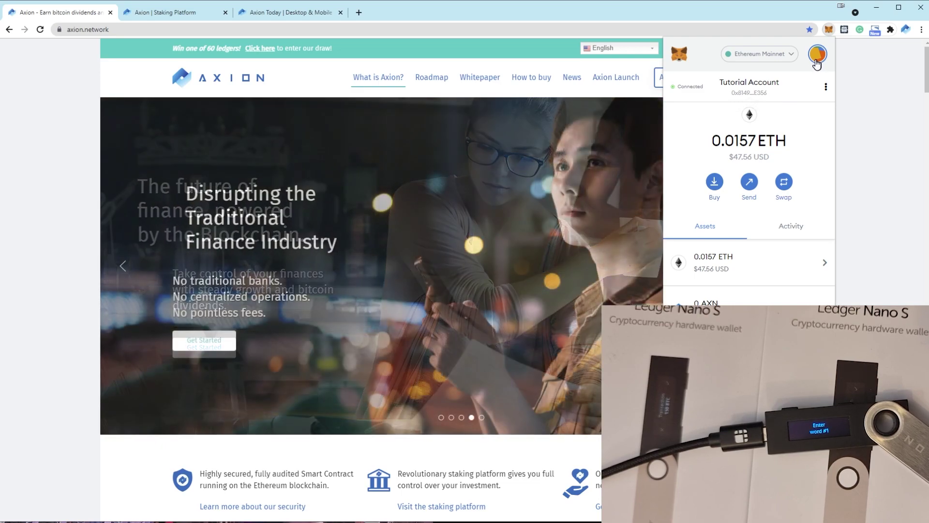
pyautogui.click(817, 54)
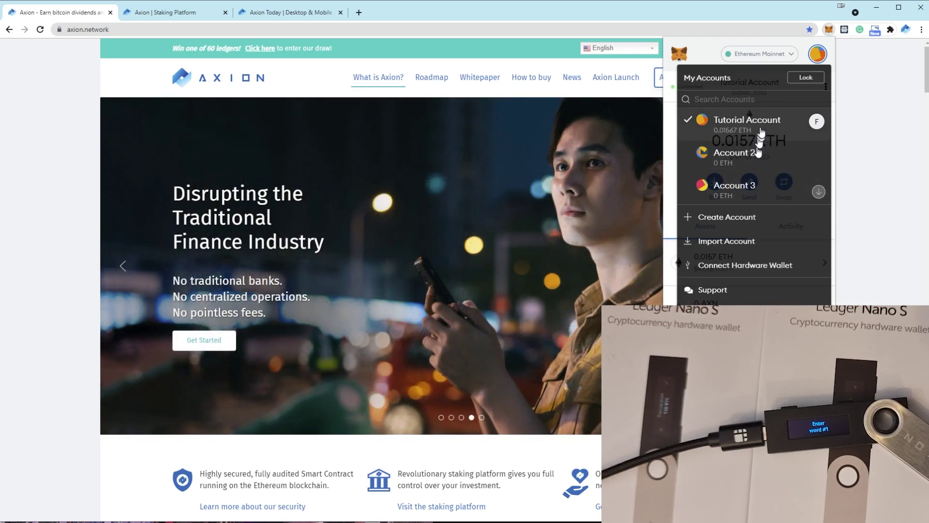
# Switch the wallet to Account 2, dismiss the not-connected notice, then switch back to Tutorial Account
pyautogui.click(756, 157)
pyautogui.click(815, 118)
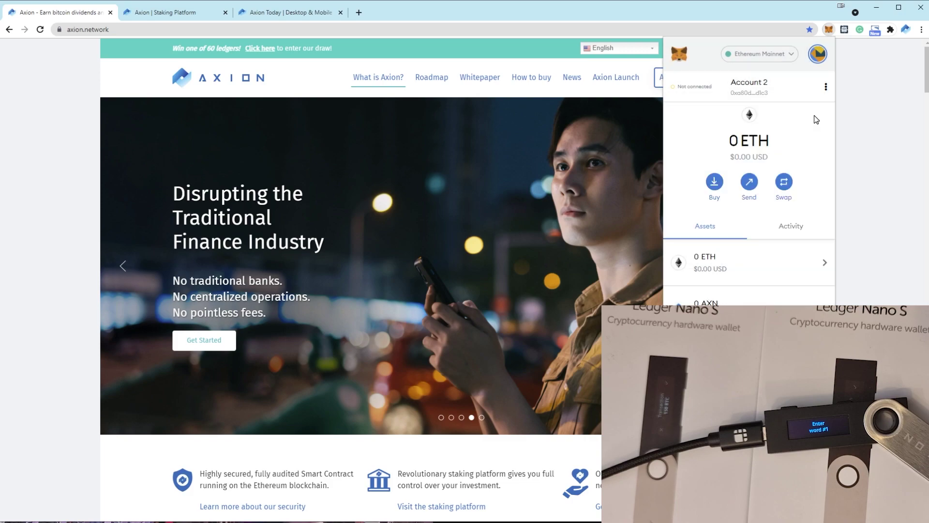
pyautogui.click(816, 54)
pyautogui.click(767, 120)
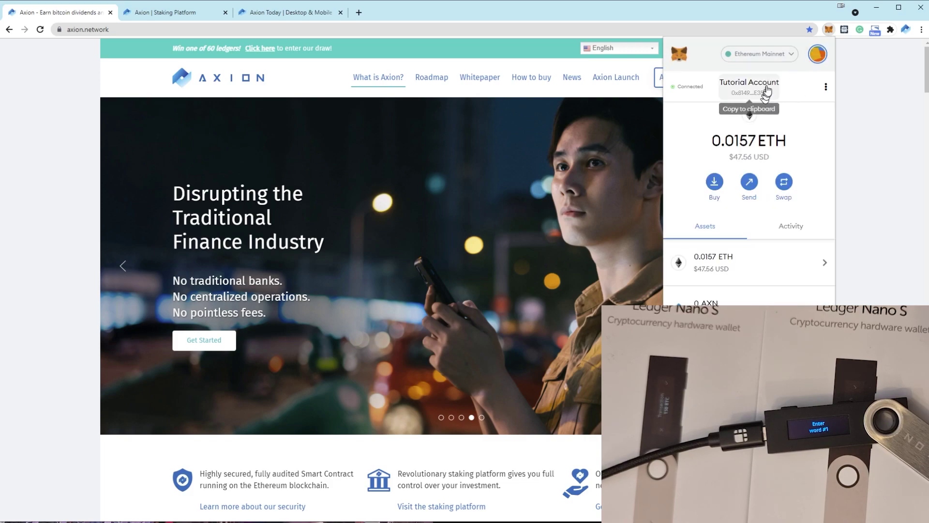
# Go to Settings > Security & Privacy and start revealing the Secret Recovery Phrase
pyautogui.click(816, 55)
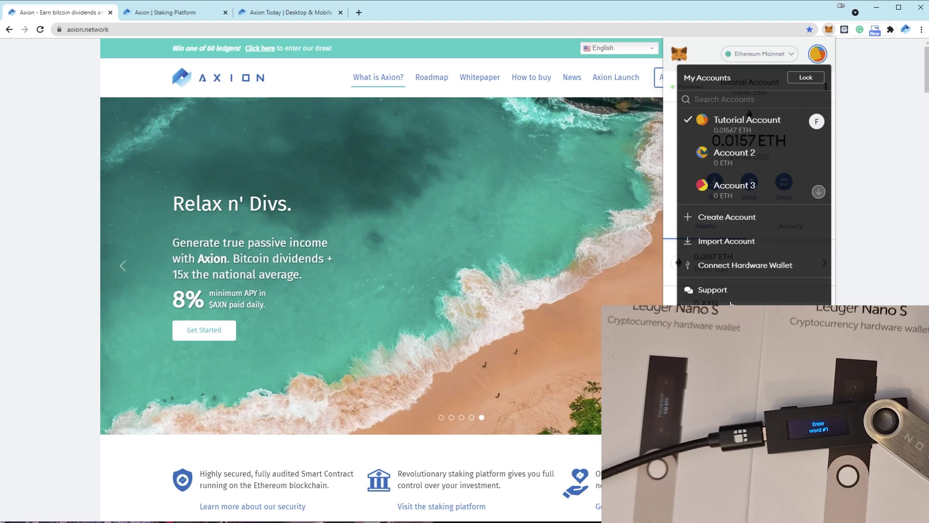
pyautogui.click(747, 301)
pyautogui.scroll(-2, 734, 232)
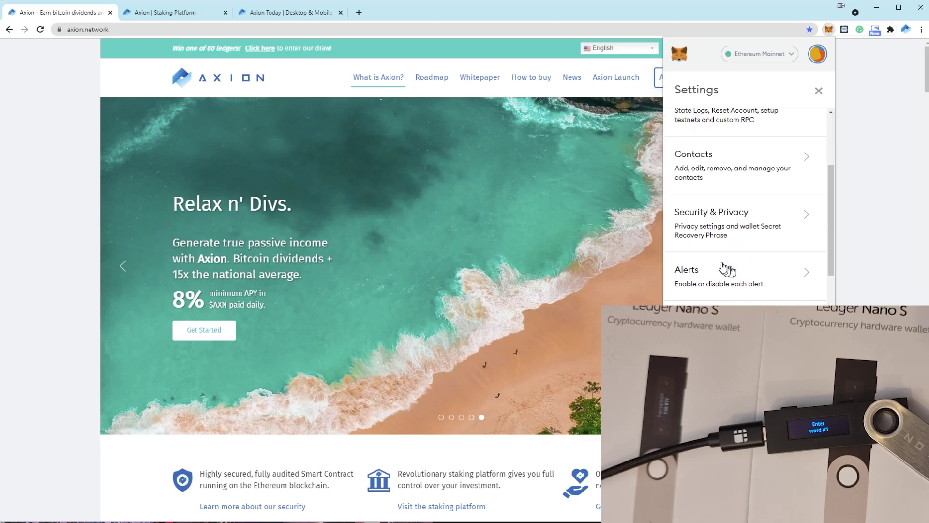
pyautogui.click(736, 223)
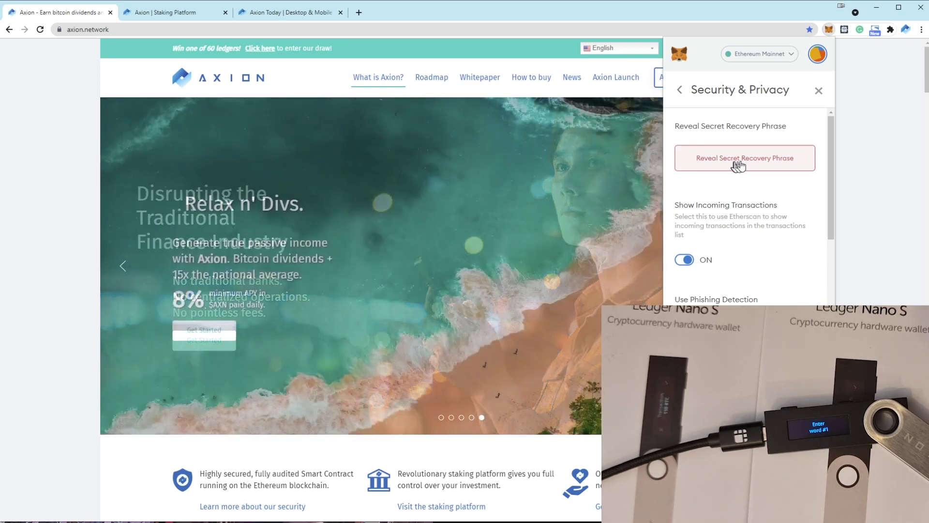
pyautogui.click(743, 164)
# Enter the wallet password to show the 12-word recovery phrase, then select and deselect it
pyautogui.write('••••')
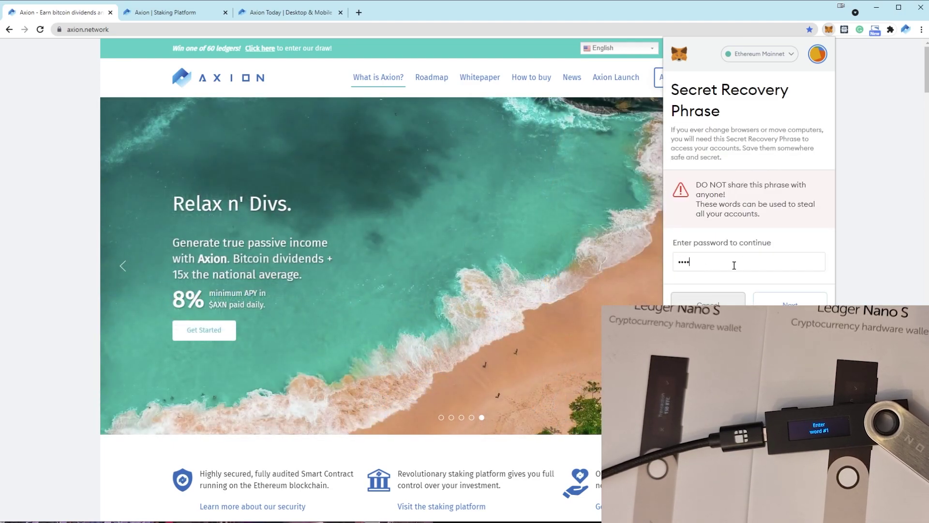
pyautogui.press('Return')
pyautogui.scroll(-2, 752, 199)
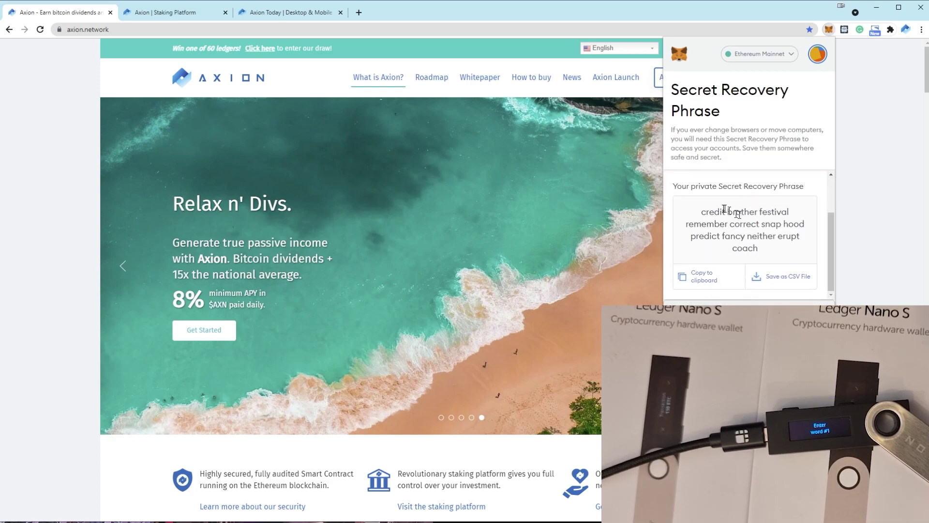
pyautogui.moveTo(704, 211); pyautogui.dragTo(795, 259)
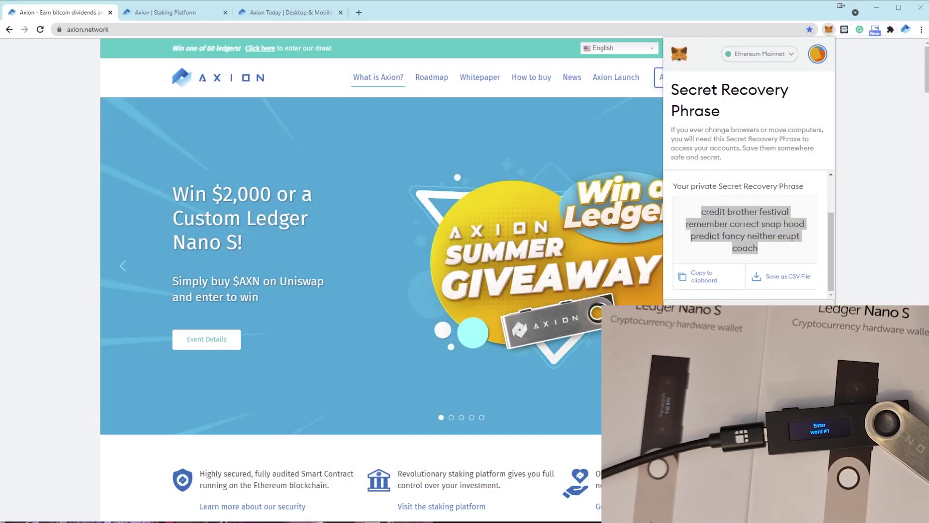
pyautogui.click(769, 251)
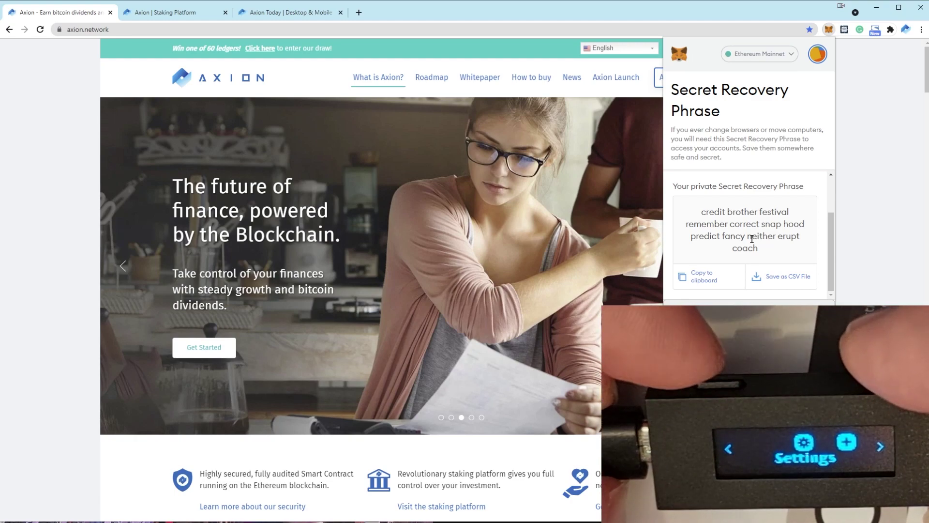
# Close the wallet popup, then reopen MetaMask and show the account list
pyautogui.click(583, 502)
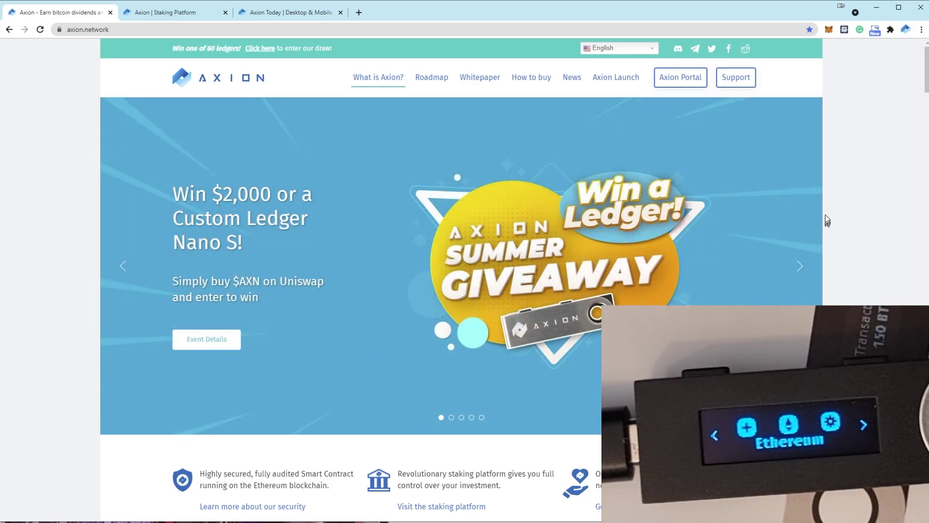
pyautogui.click(830, 30)
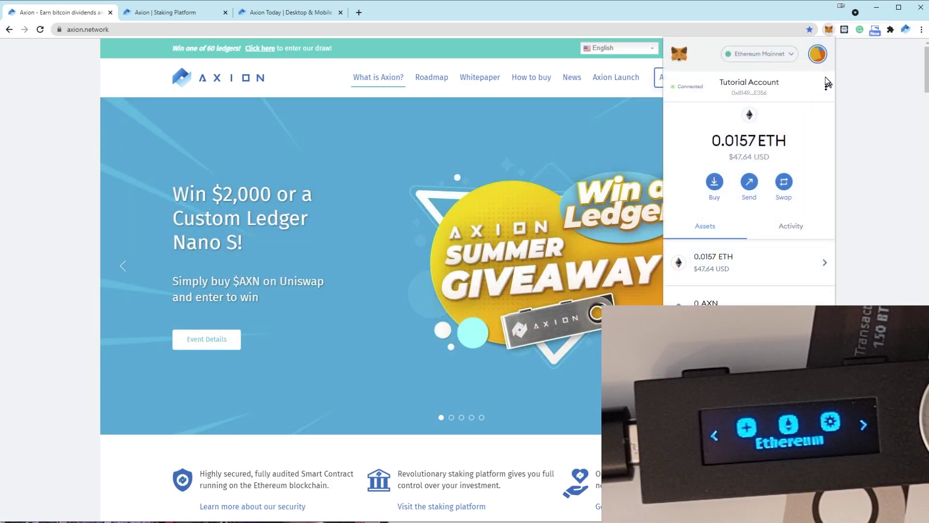
pyautogui.scroll(-3, 803, 116)
pyautogui.scroll(3, 809, 128)
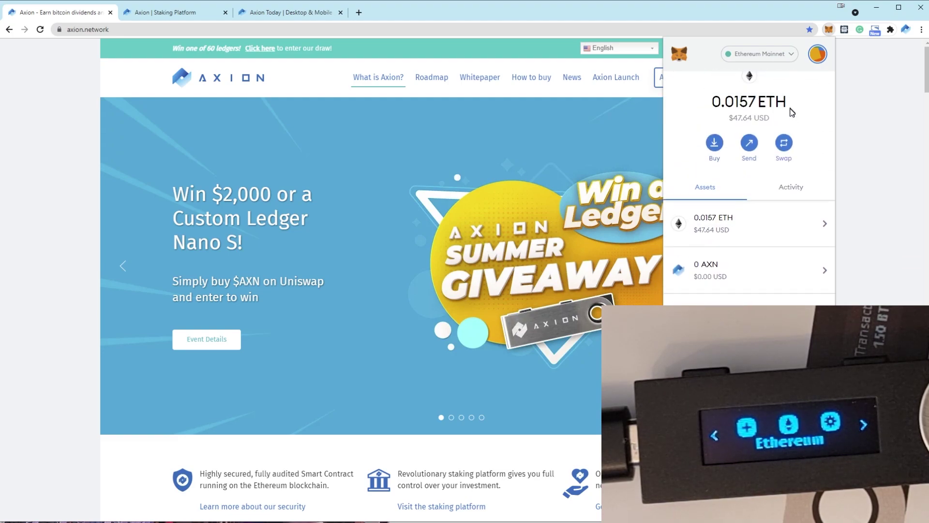
pyautogui.click(816, 55)
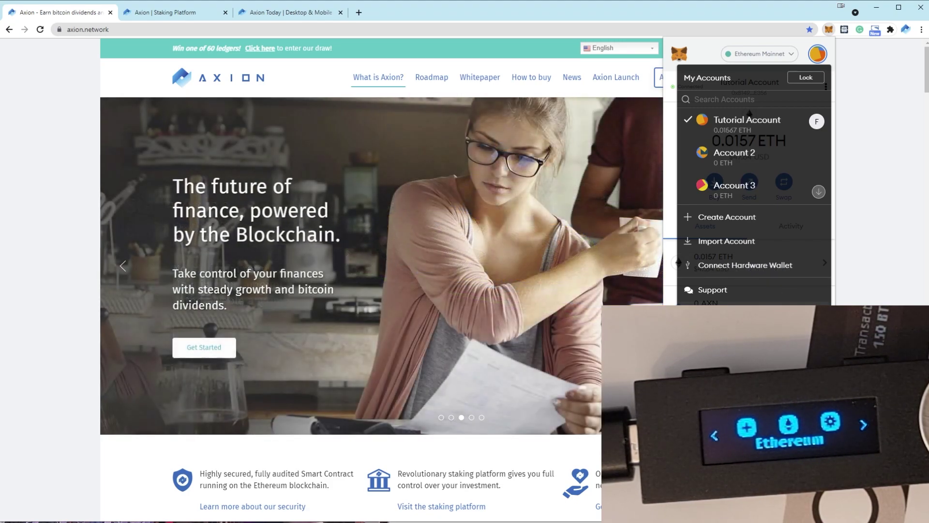
# Check that Use Ledger Live is ON in Advanced settings, then return to the account list
pyautogui.click(712, 313)
pyautogui.click(739, 201)
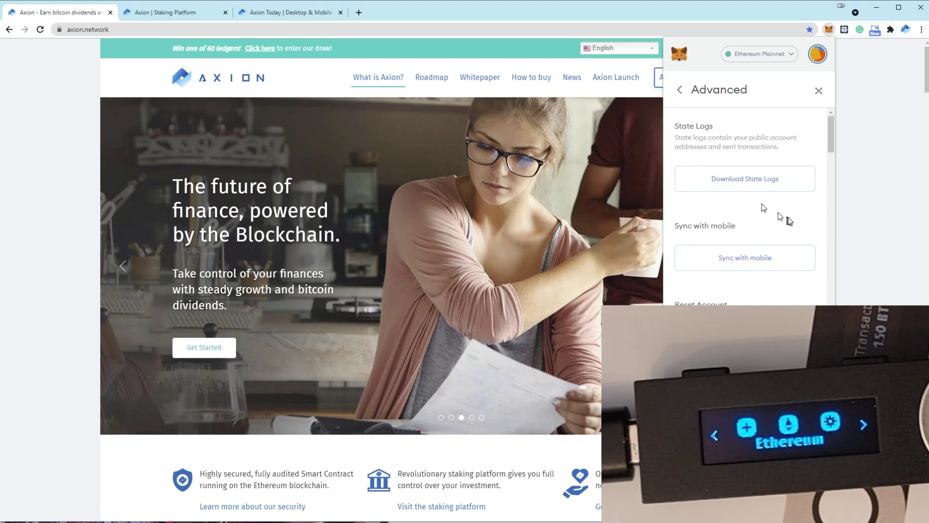
pyautogui.moveTo(835, 135); pyautogui.dragTo(832, 295)
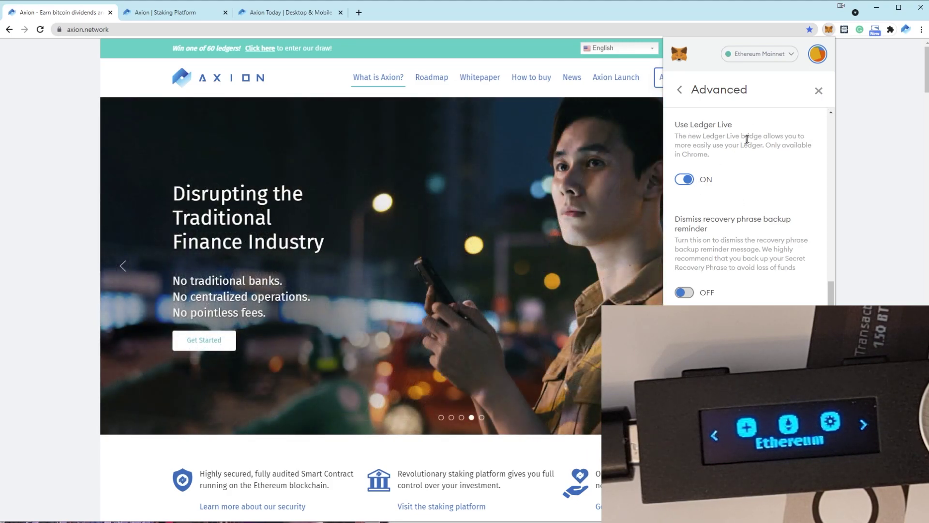
pyautogui.click(818, 91)
pyautogui.click(817, 54)
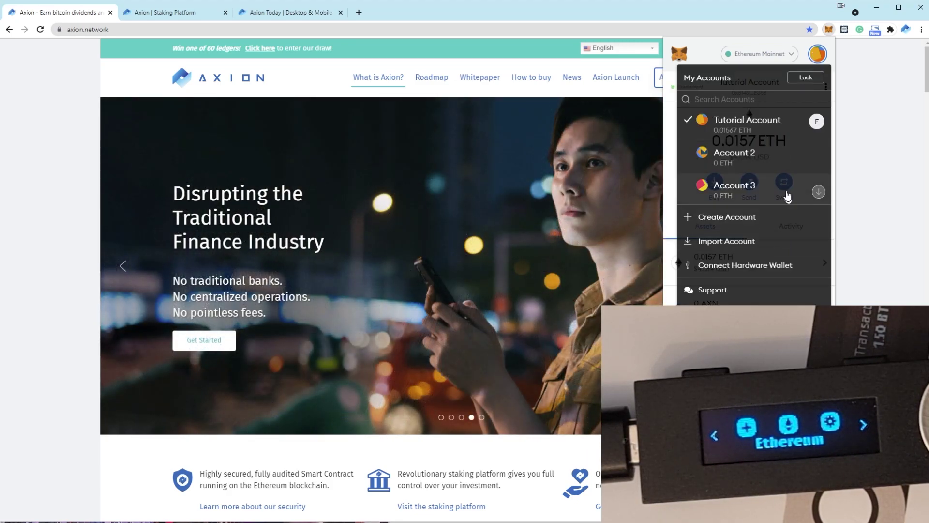
# Start connecting a hardware wallet, open Ledger Live's Ethereum bridge, then minimize Ledger Live
pyautogui.click(769, 272)
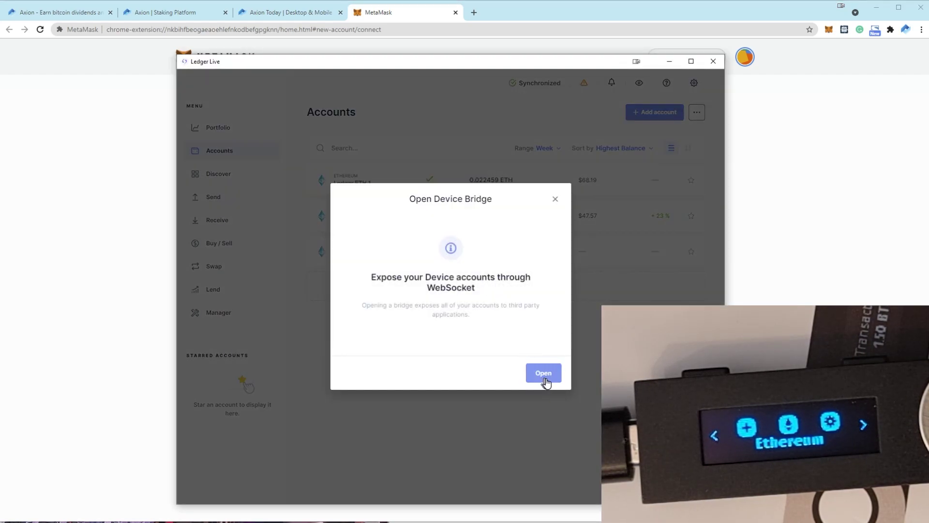
pyautogui.click(545, 379)
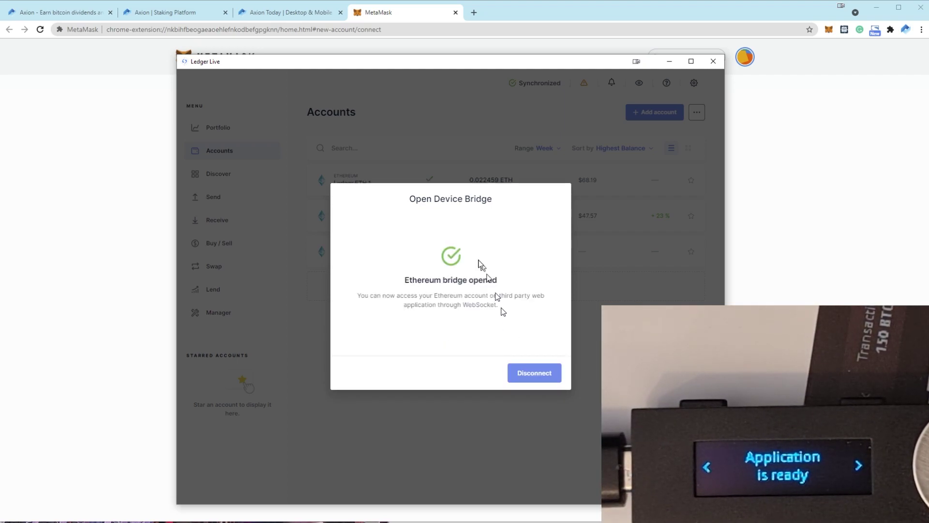
pyautogui.click(813, 141)
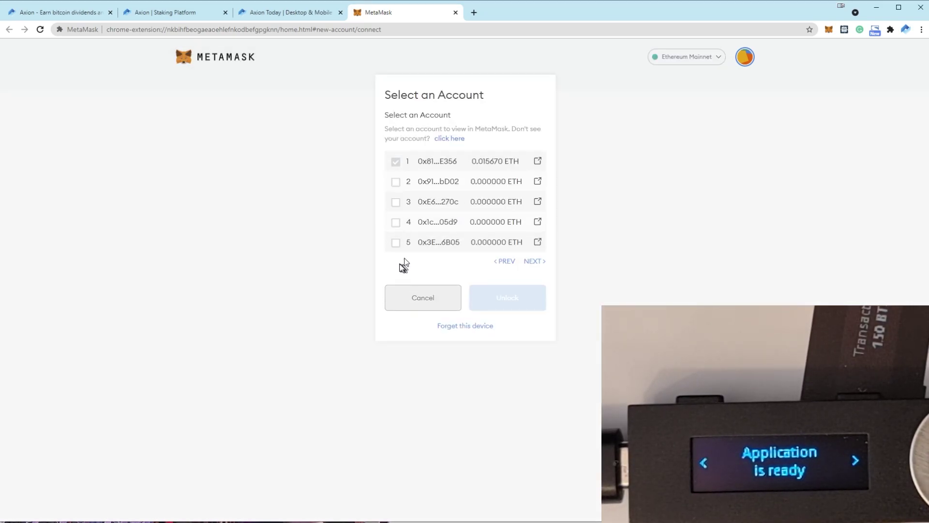
# Place the Notepad address notes beside the Ledger list and highlight the Account 1 and 3 address endings
pyautogui.hotkey('alt', 'Tab')
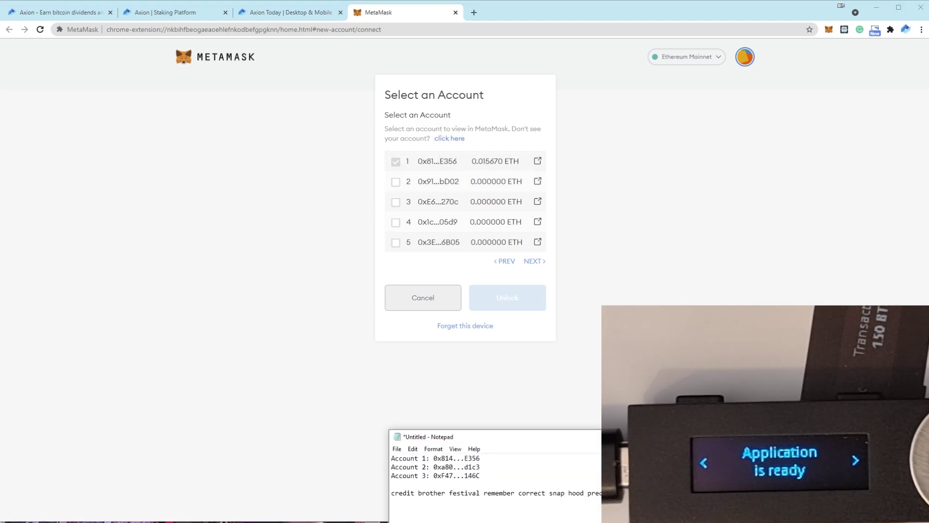
pyautogui.moveTo(533, 441); pyautogui.dragTo(702, 186)
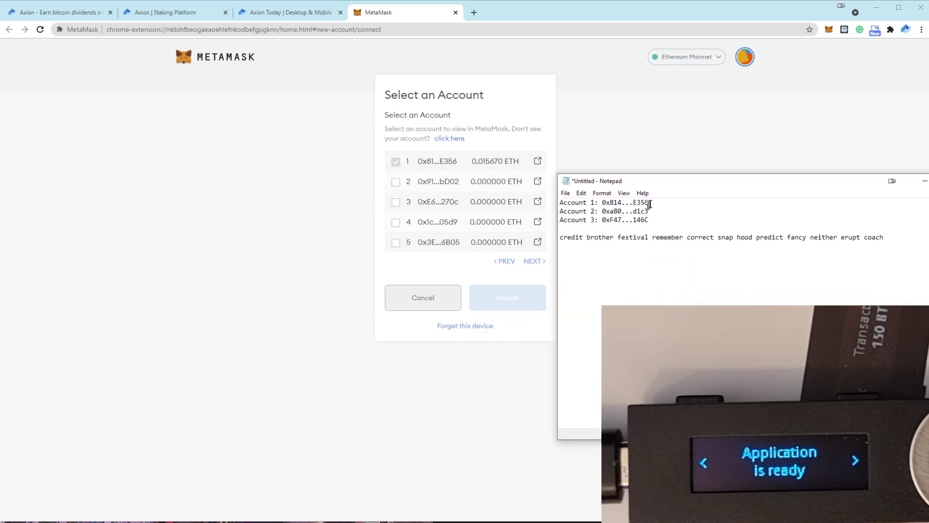
pyautogui.moveTo(637, 204); pyautogui.dragTo(648, 204)
pyautogui.moveTo(636, 219); pyautogui.dragTo(648, 220)
# Change the Ledger HD path to 'BIP44 Standard (e.g. MetaMask, Trezor)' and save
pyautogui.click(452, 138)
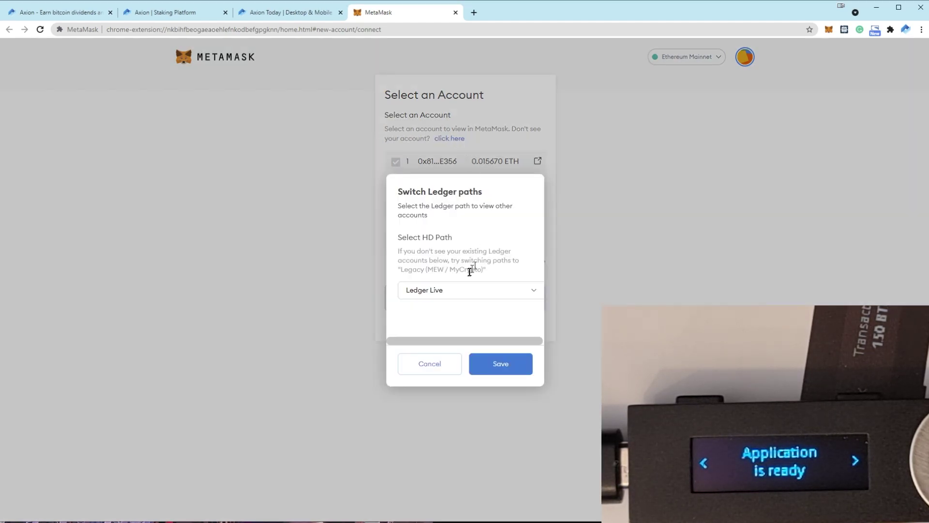
pyautogui.click(460, 290)
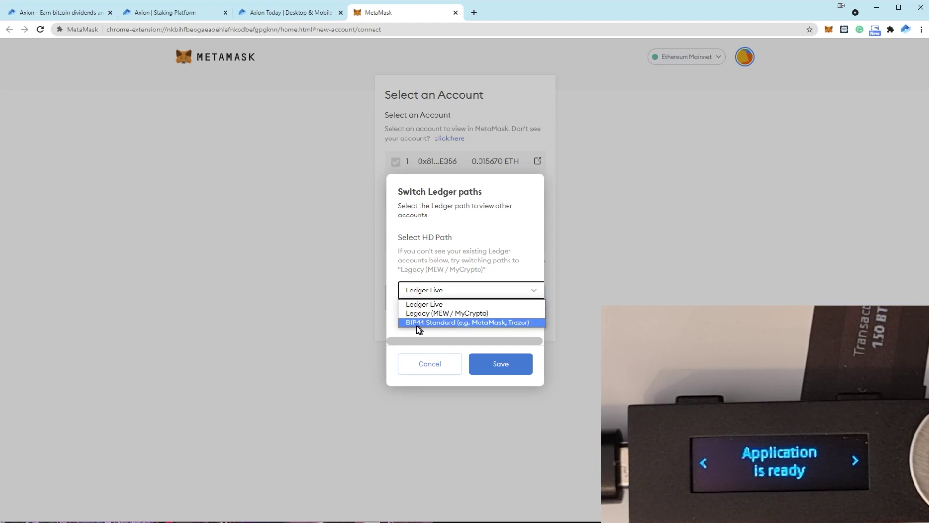
pyautogui.click(492, 328)
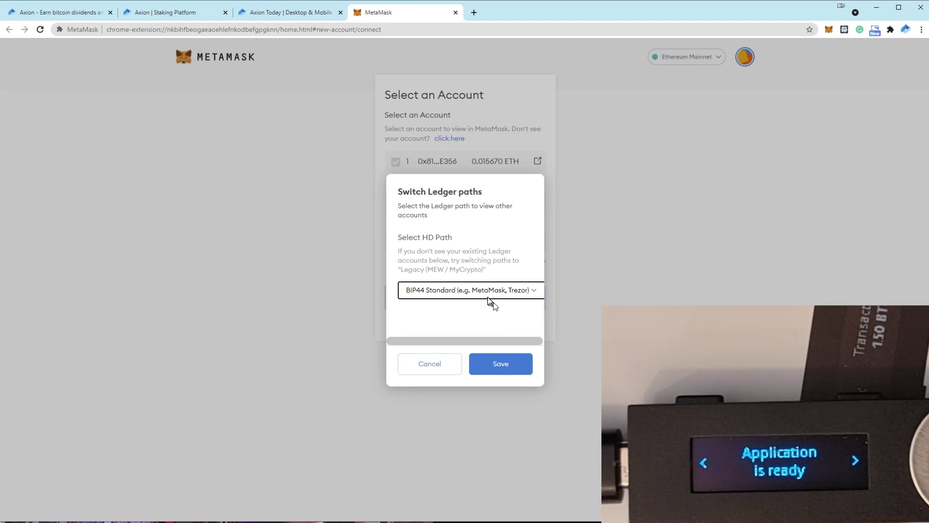
pyautogui.click(506, 366)
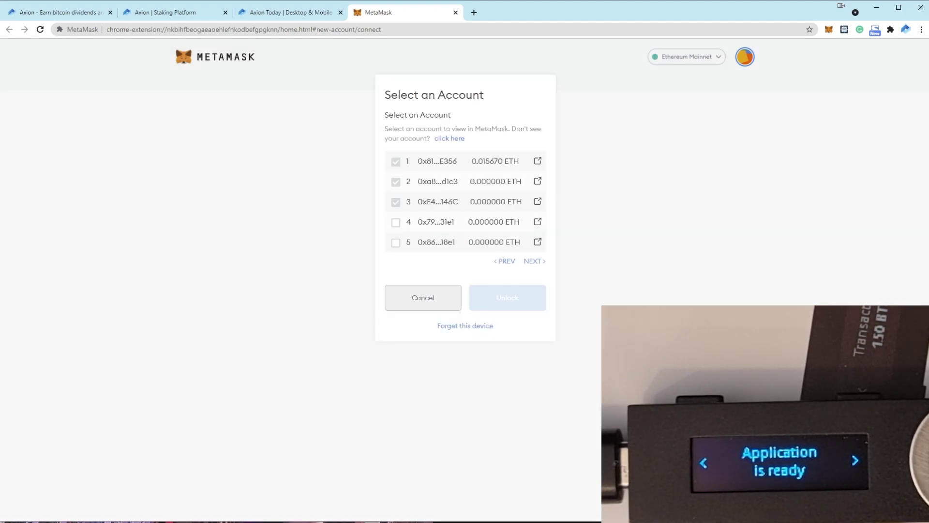
# Compare the Notepad notes with the new Ledger list, then open the MetaMask popup showing 0.0157 ETH
pyautogui.hotkey('alt', 'Tab')
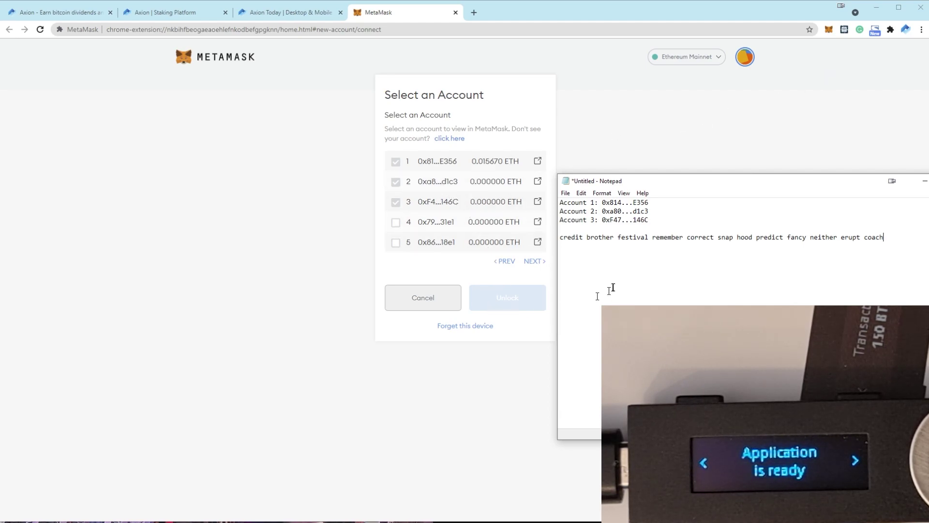
pyautogui.click(474, 270)
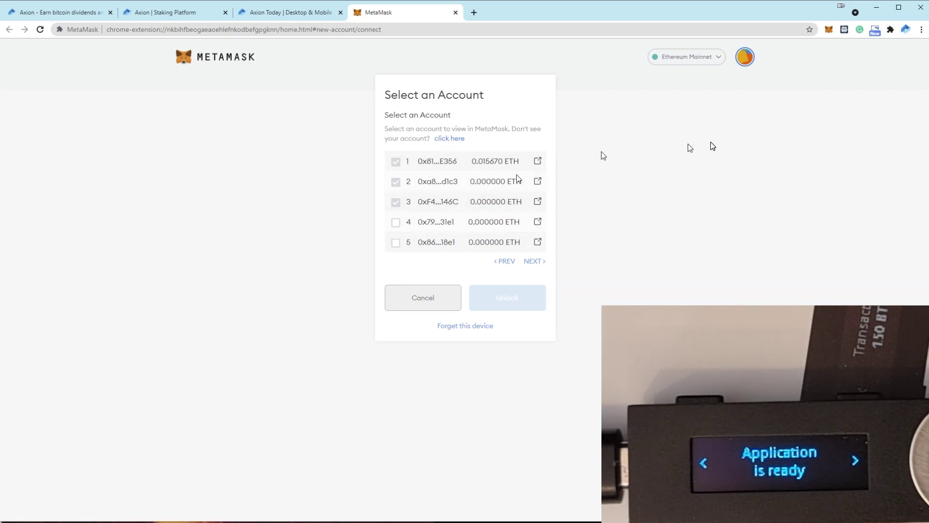
pyautogui.click(828, 30)
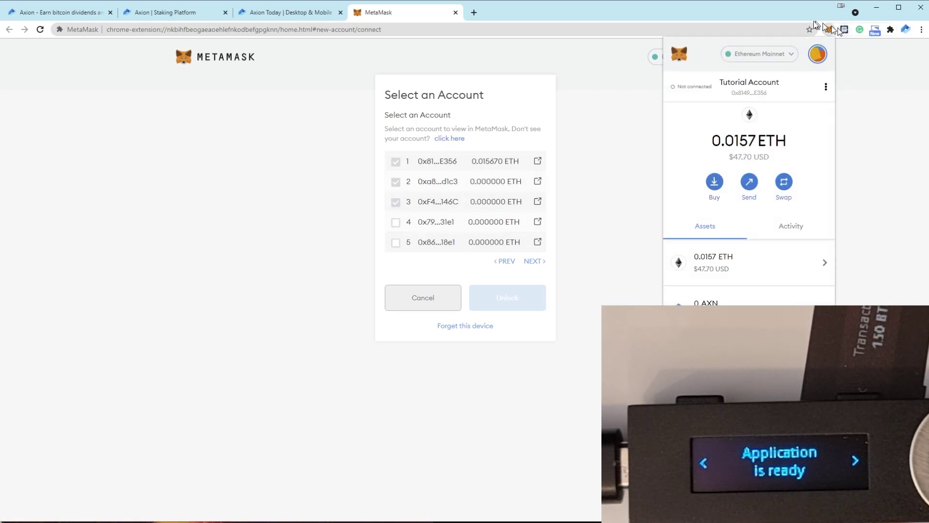
# Uninstall the MetaMask extension through the toolbar icon's Remove from Chrome option, confirming the removal
pyautogui.scroll(-4, 761, 263)
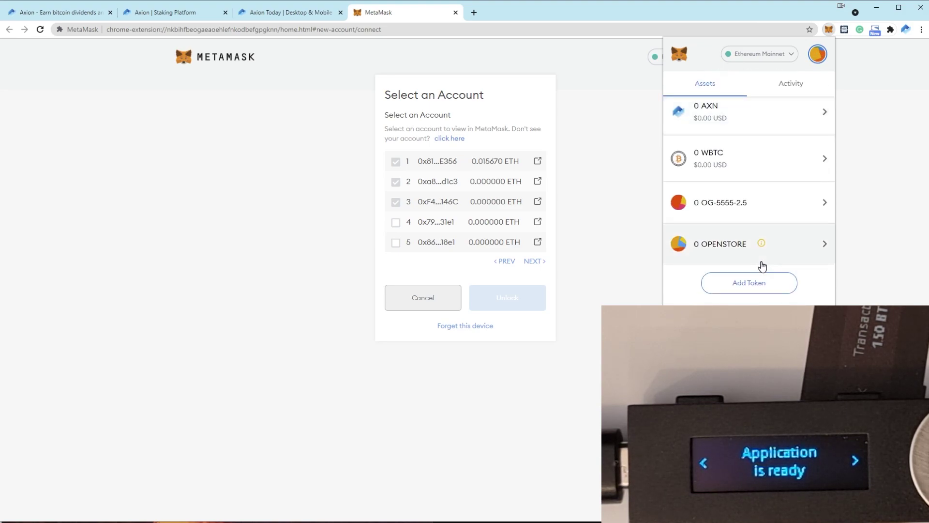
pyautogui.scroll(4, 757, 271)
pyautogui.click(829, 30)
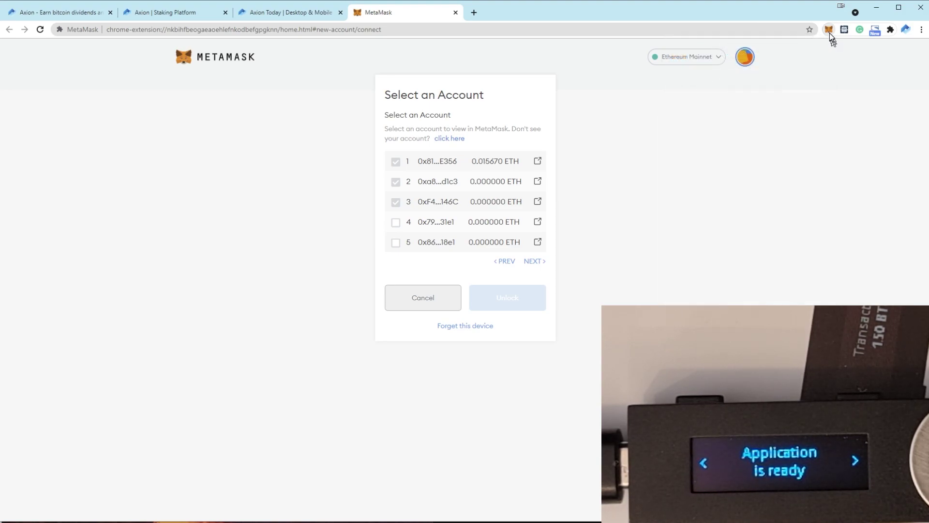
pyautogui.click(828, 30)
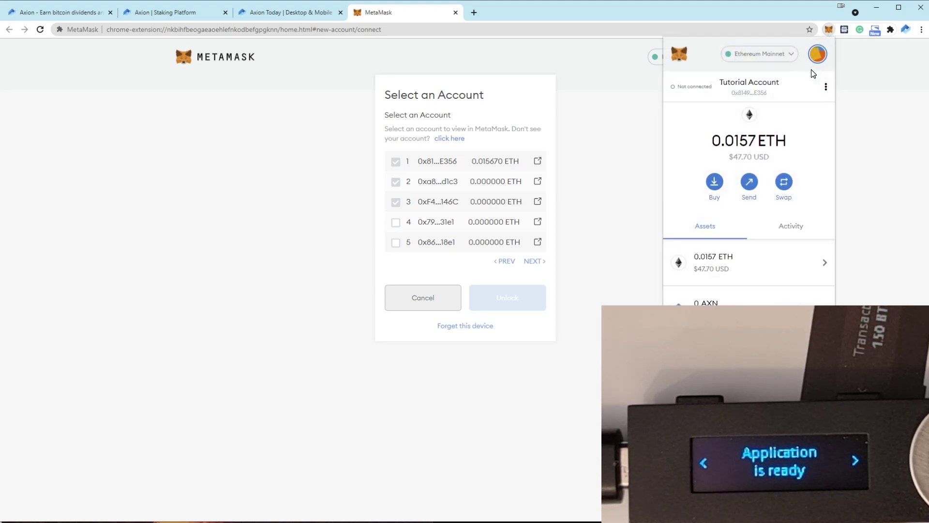
pyautogui.rightClick(828, 30)
pyautogui.click(864, 86)
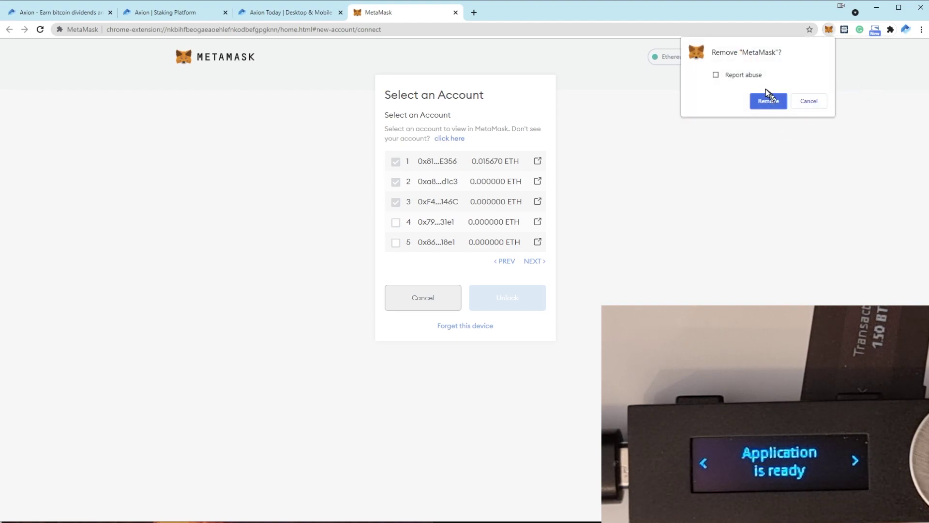
pyautogui.click(768, 101)
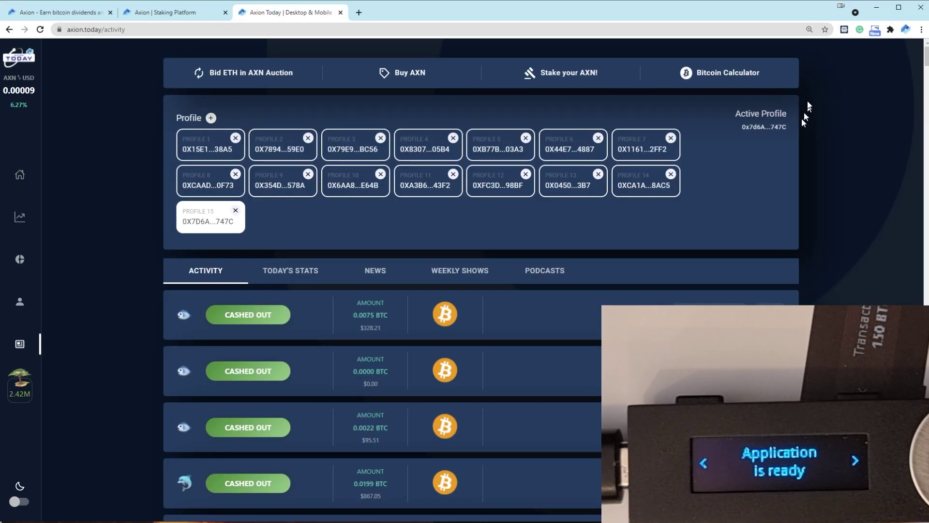
# Close the Axion Today tab, visit metamask.io and follow its download link to the Chrome Web Store
pyautogui.click(340, 12)
pyautogui.click(243, 12)
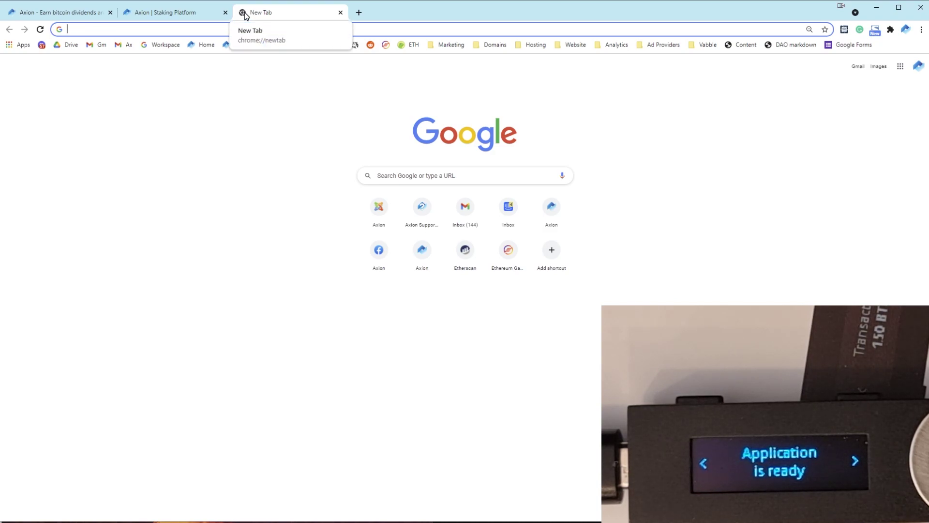
pyautogui.write('metamask.io')
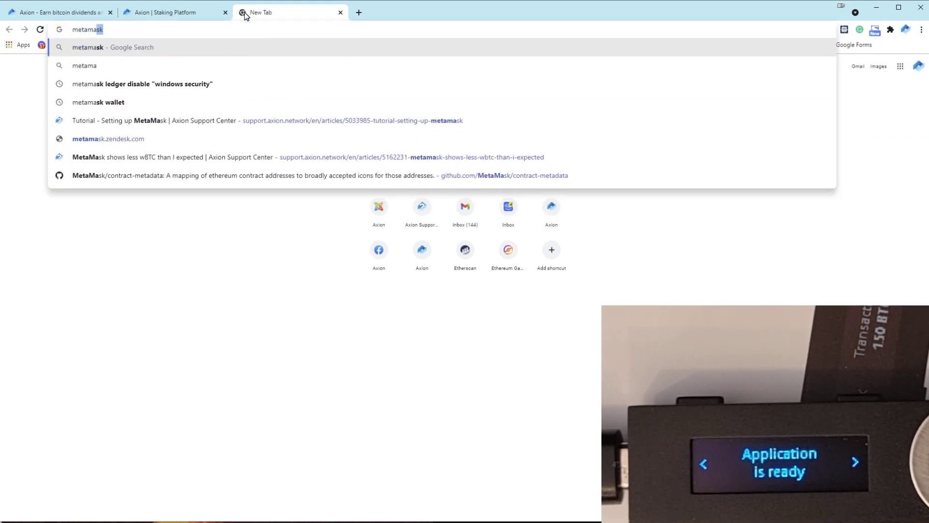
pyautogui.press('Return')
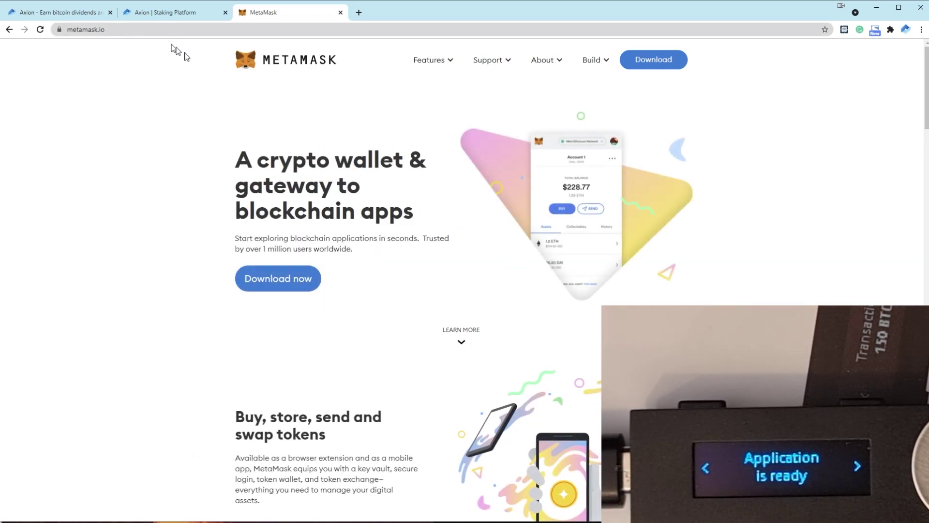
pyautogui.click(278, 280)
pyautogui.click(443, 379)
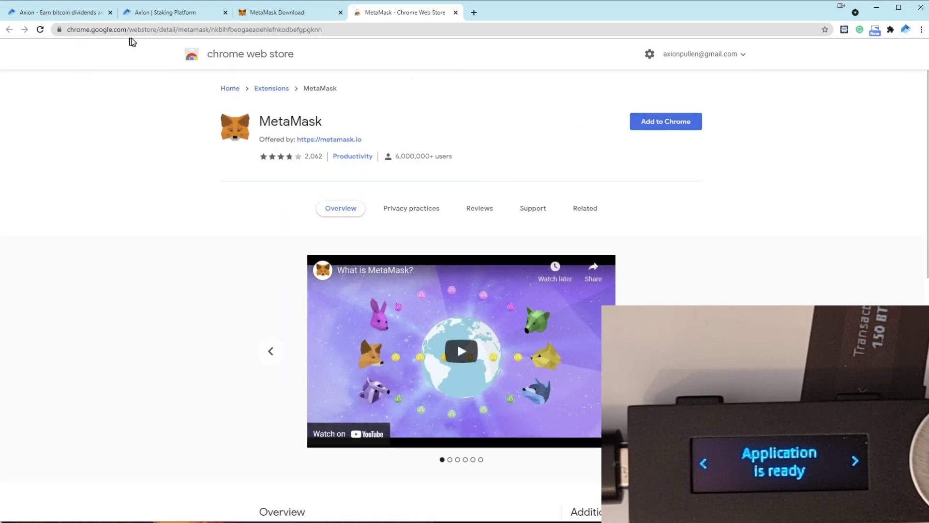
# Add MetaMask to Chrome from the Web Store and confirm installing the extension
pyautogui.click(665, 121)
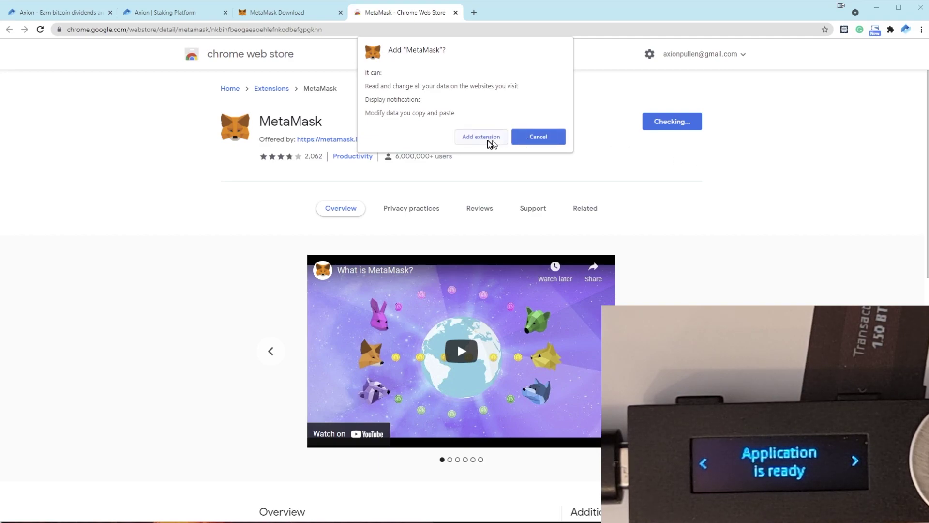
pyautogui.click(481, 139)
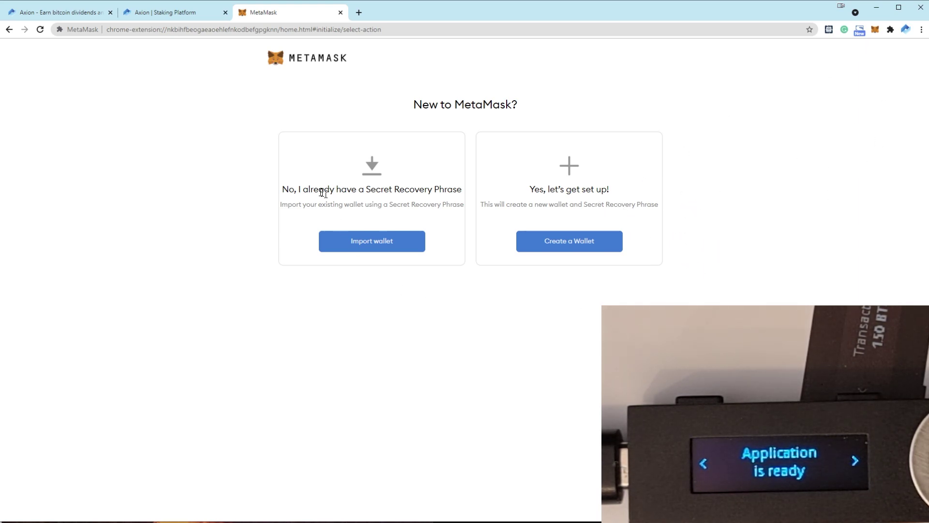
pyautogui.moveTo(296, 189); pyautogui.dragTo(459, 189)
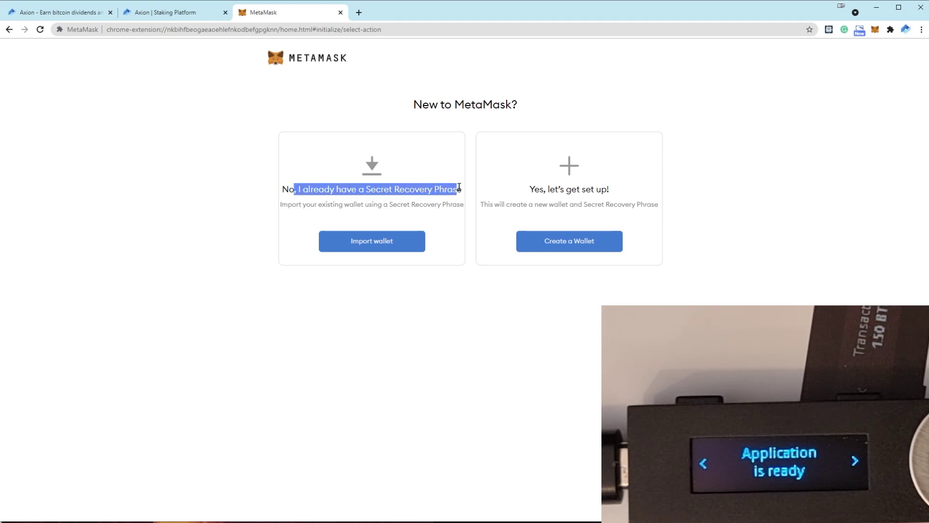
pyautogui.hotkey('alt', 'Tab')
pyautogui.moveTo(724, 190); pyautogui.dragTo(552, 264)
pyautogui.moveTo(388, 321)
pyautogui.mouseDown()
pyautogui.moveTo(711, 322)
pyautogui.moveTo(386, 322)
pyautogui.mouseUp()
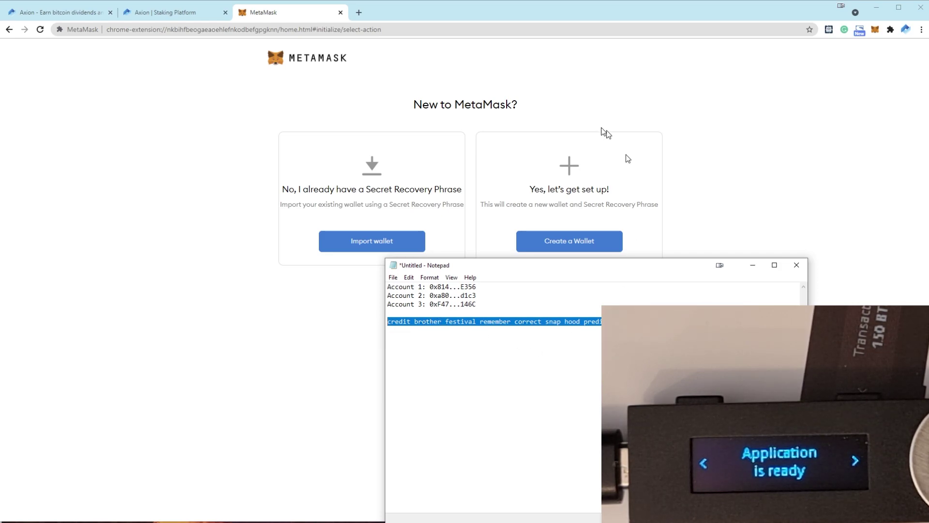
pyautogui.moveTo(711, 321); pyautogui.dragTo(395, 326)
pyautogui.doubleClick(460, 322)
pyautogui.click(452, 322)
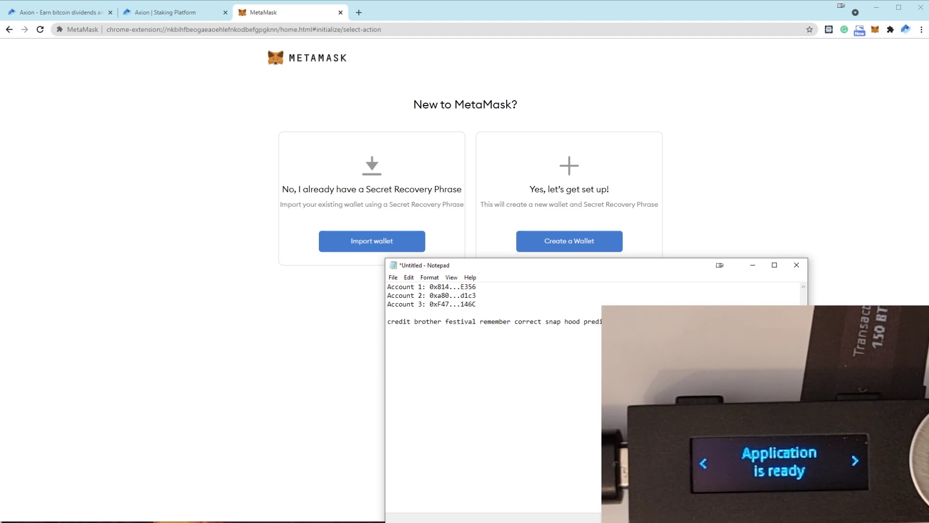
pyautogui.moveTo(711, 321); pyautogui.dragTo(387, 331)
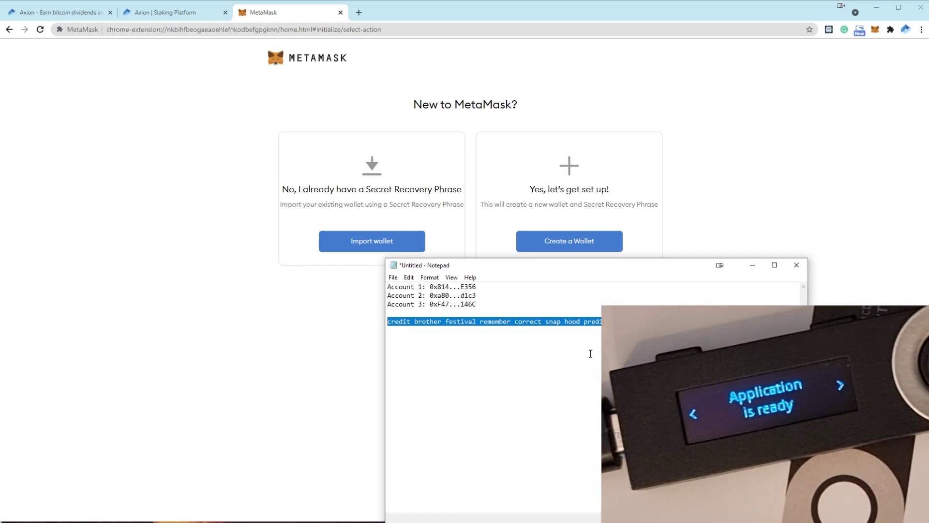
pyautogui.moveTo(562, 267); pyautogui.dragTo(557, 306)
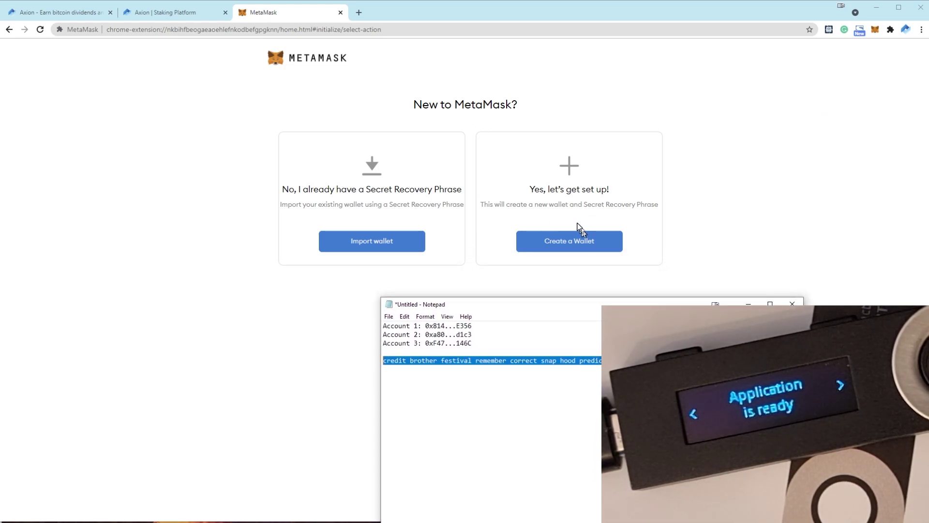
pyautogui.click(647, 235)
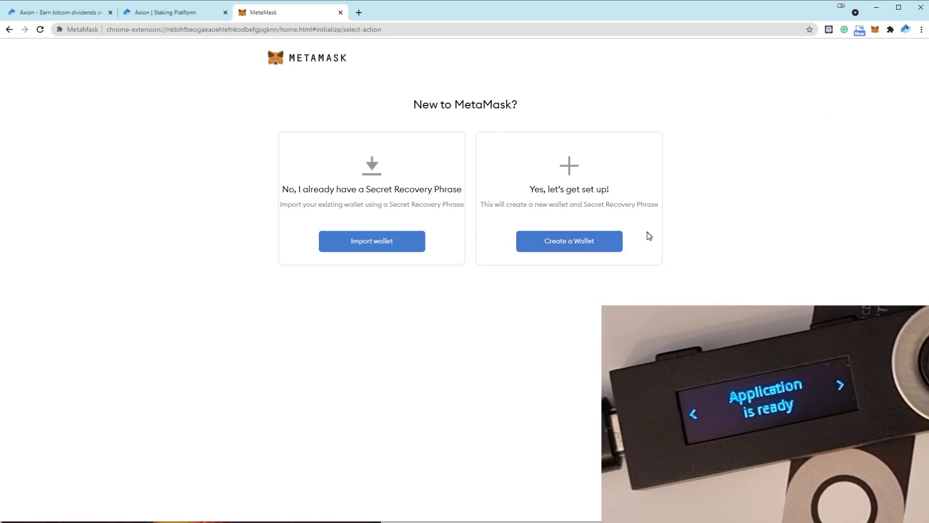
# Begin creating a new wallet: accept the opt-in, set a password, and agree to the Terms of Use
pyautogui.click(576, 245)
pyautogui.click(439, 324)
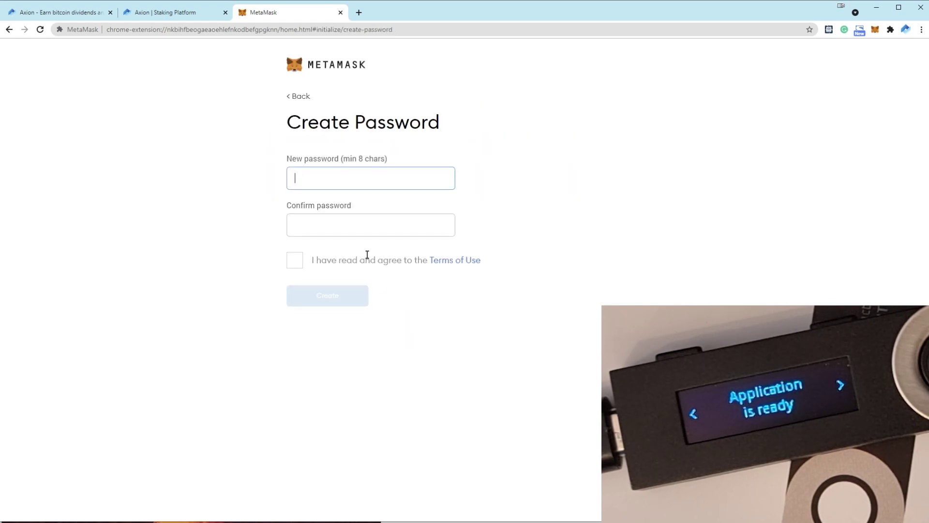
pyautogui.write('*****')
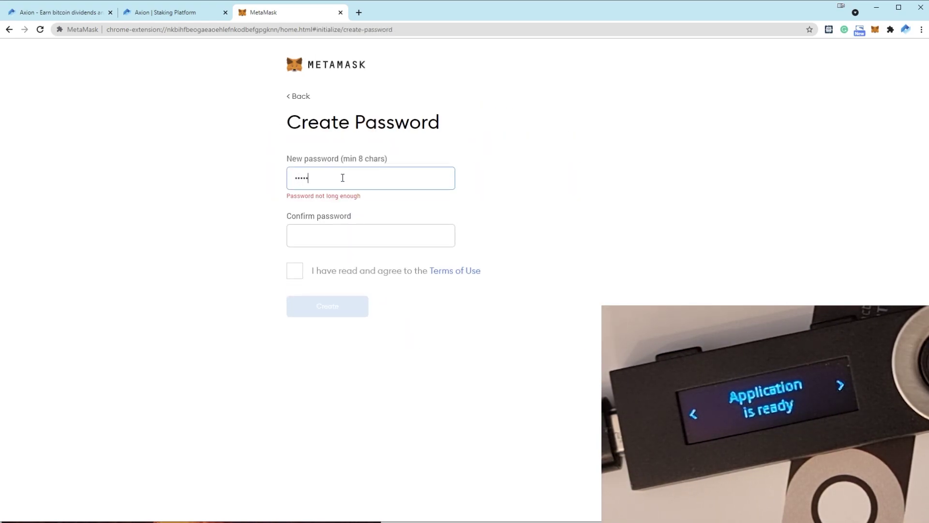
pyautogui.write('***')
pyautogui.press('Tab')
pyautogui.write('********')
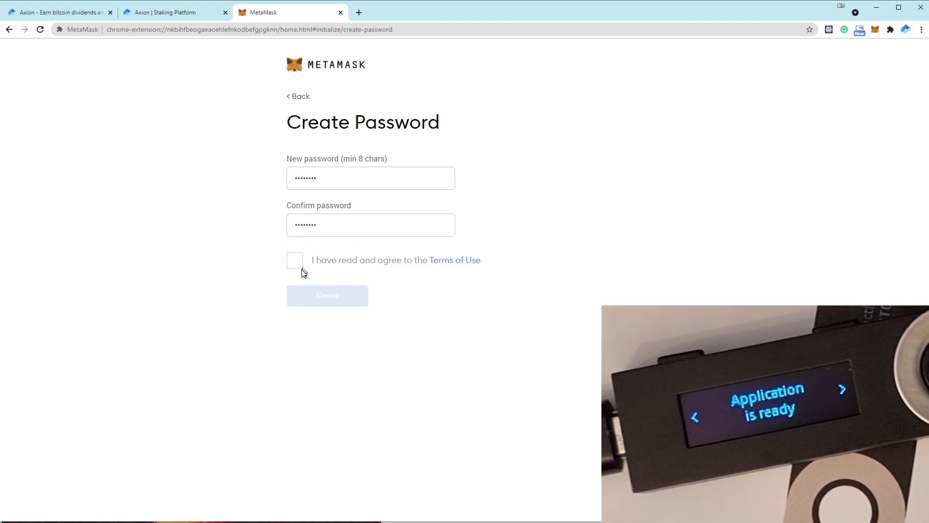
pyautogui.click(295, 261)
pyautogui.click(324, 296)
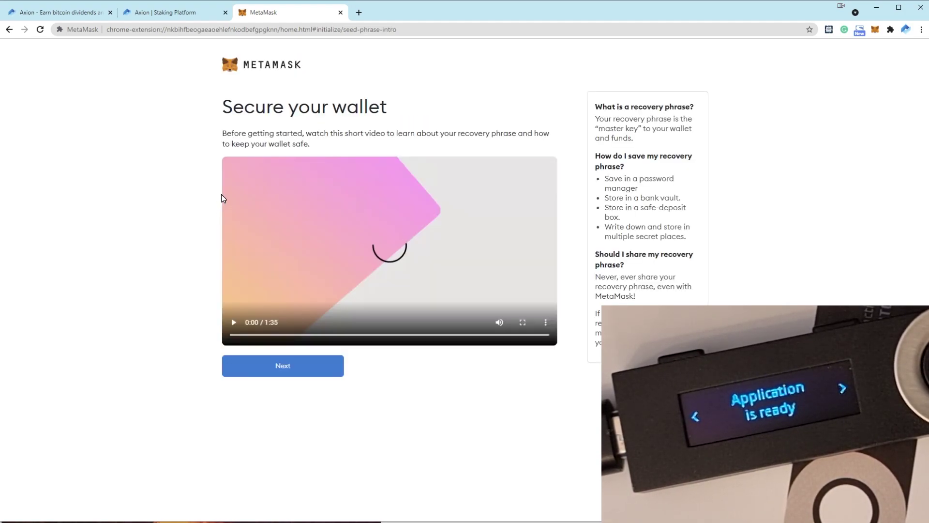
pyautogui.click(320, 370)
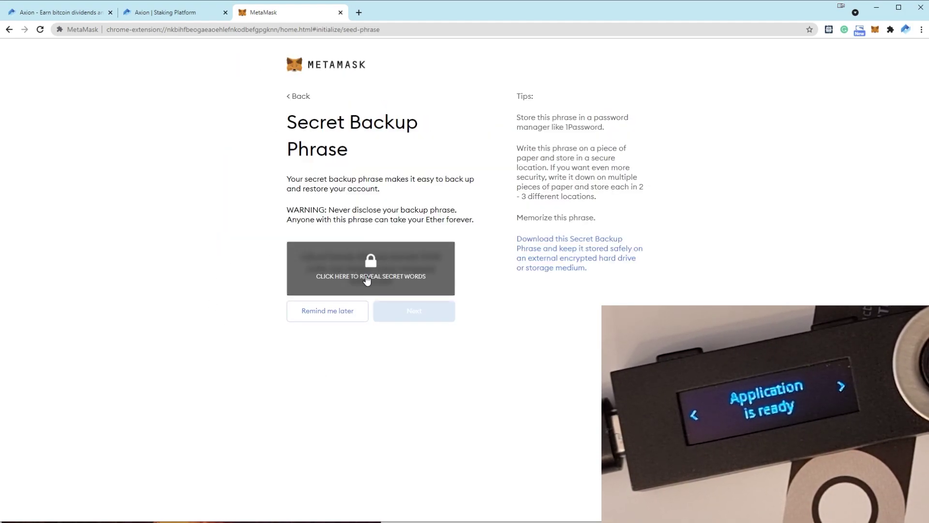
# Reveal the secret backup phrase and paste it into the notes window
pyautogui.click(352, 269)
pyautogui.moveTo(300, 256); pyautogui.dragTo(381, 295)
pyautogui.hotkey('ctrl', 'c')
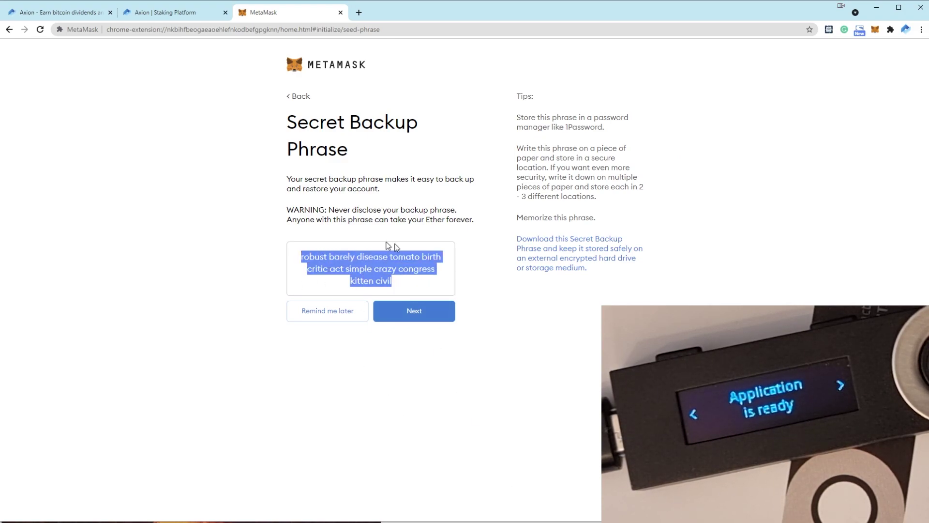
pyautogui.click(485, 515)
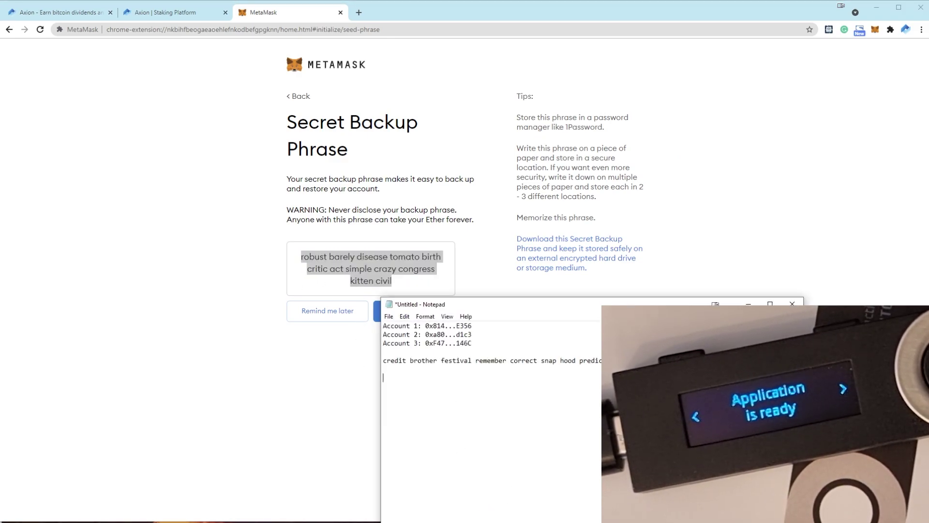
pyautogui.hotkey('ctrl', 'v')
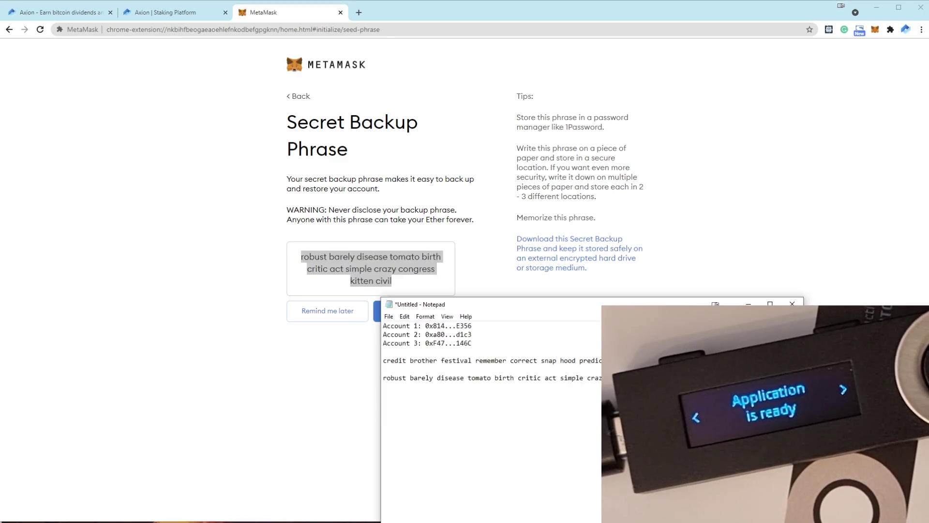
pyautogui.click(346, 302)
pyautogui.click(412, 310)
pyautogui.click(485, 516)
pyautogui.moveTo(495, 378); pyautogui.dragTo(502, 376)
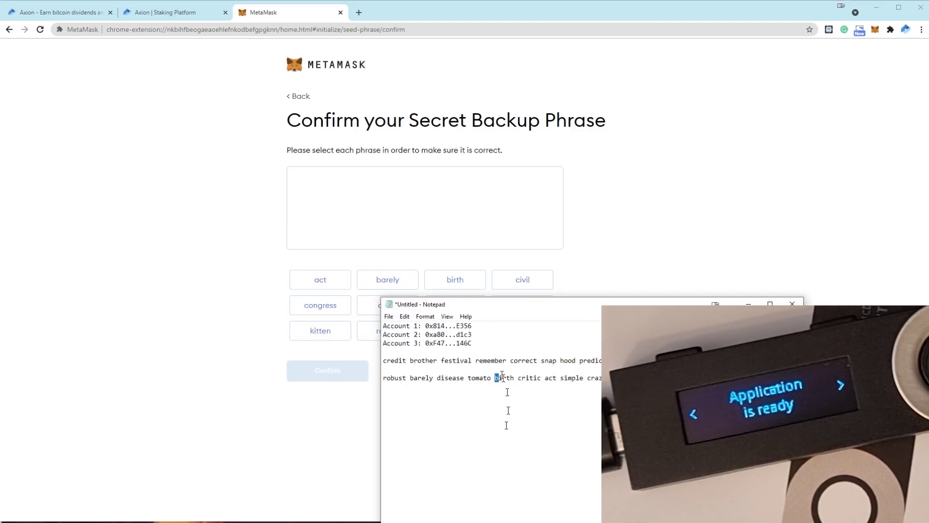
pyautogui.moveTo(505, 317); pyautogui.dragTo(485, 501)
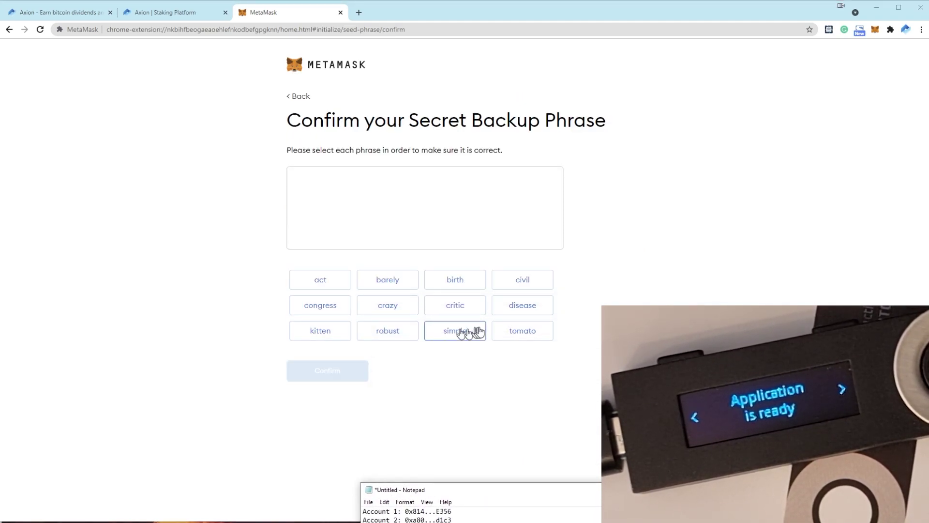
# Select the twelve backup words in their original order, confirm the phrase, and finish setup
pyautogui.click(401, 333)
pyautogui.click(388, 280)
pyautogui.click(523, 304)
pyautogui.click(522, 330)
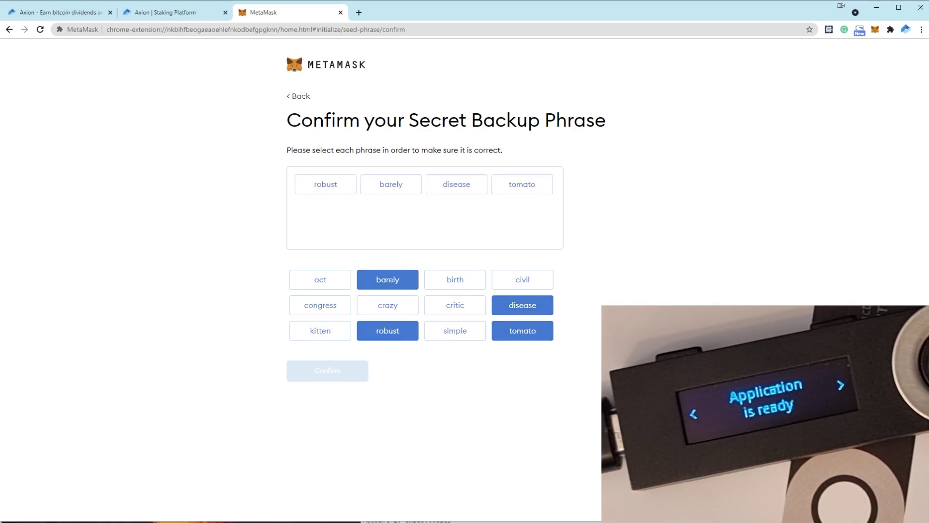
pyautogui.click(455, 279)
pyautogui.click(455, 305)
pyautogui.click(320, 279)
pyautogui.click(455, 330)
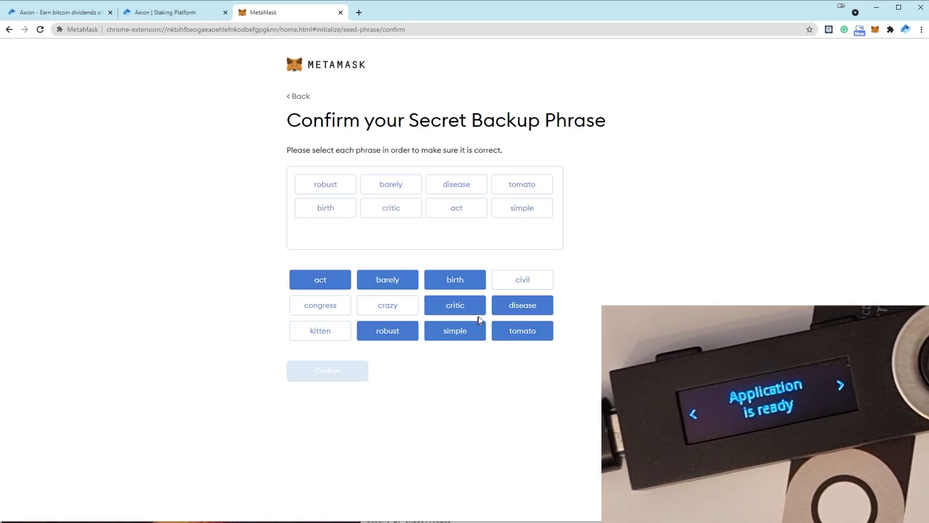
pyautogui.click(388, 305)
pyautogui.click(321, 305)
pyautogui.click(321, 330)
pyautogui.click(522, 279)
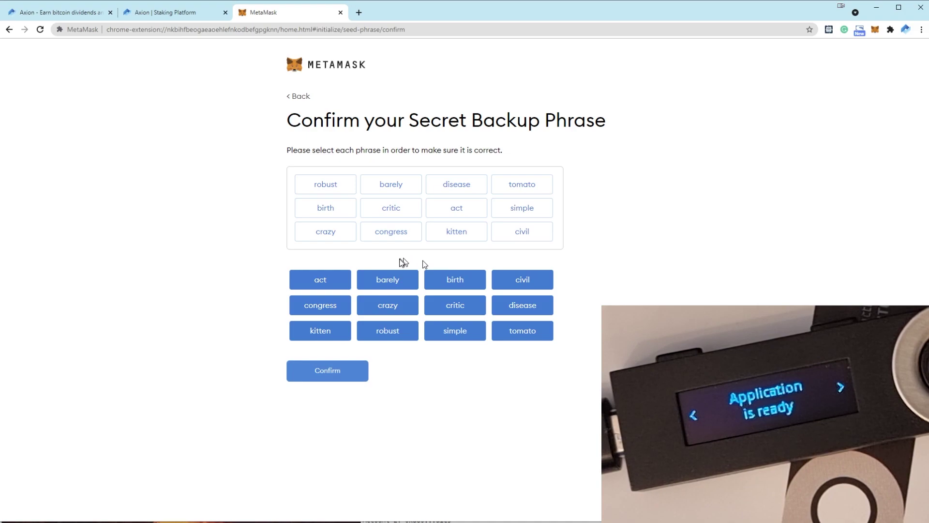
pyautogui.click(348, 375)
pyautogui.click(350, 340)
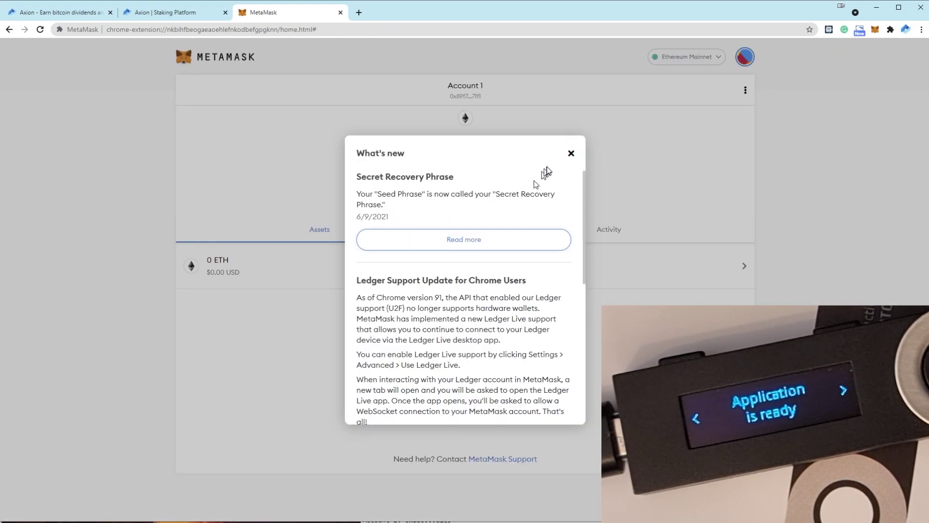
# Close the What's new notice, copy Account 1's address, and open its Account details
pyautogui.click(570, 154)
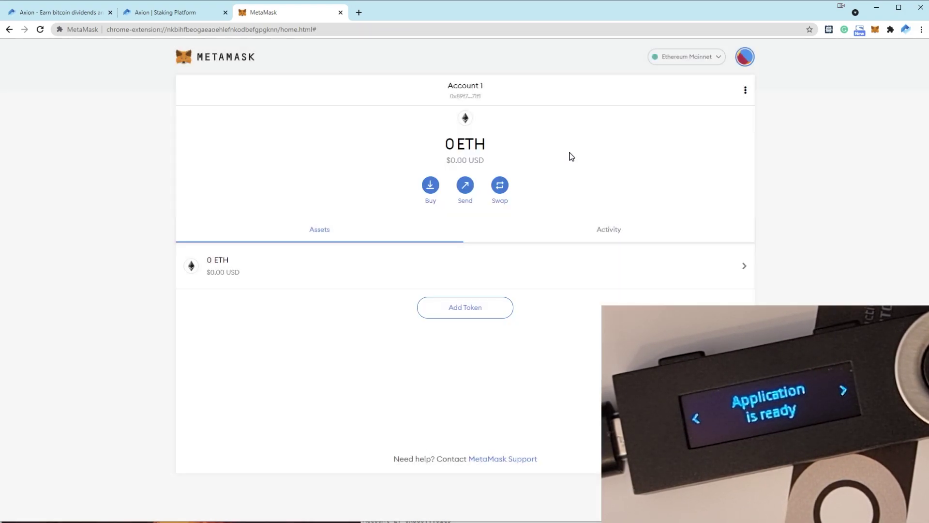
pyautogui.click(462, 97)
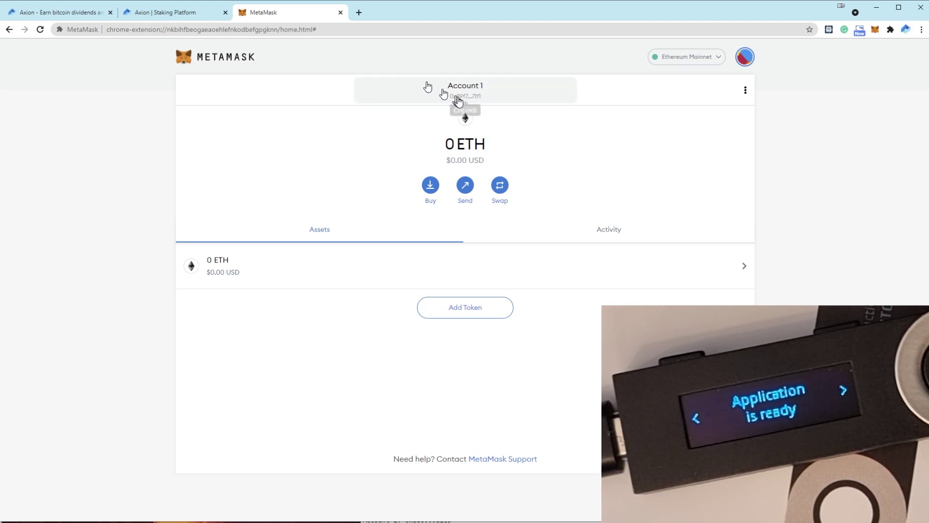
pyautogui.click(745, 91)
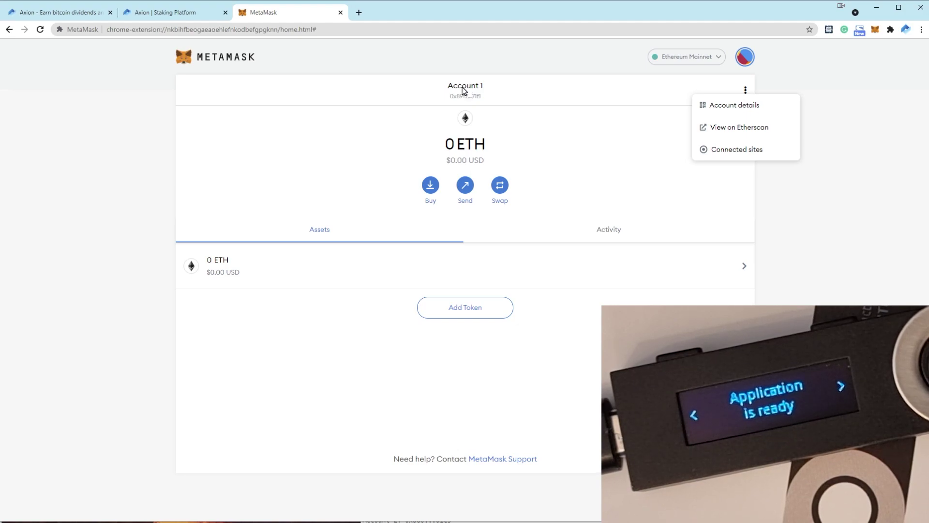
pyautogui.click(730, 105)
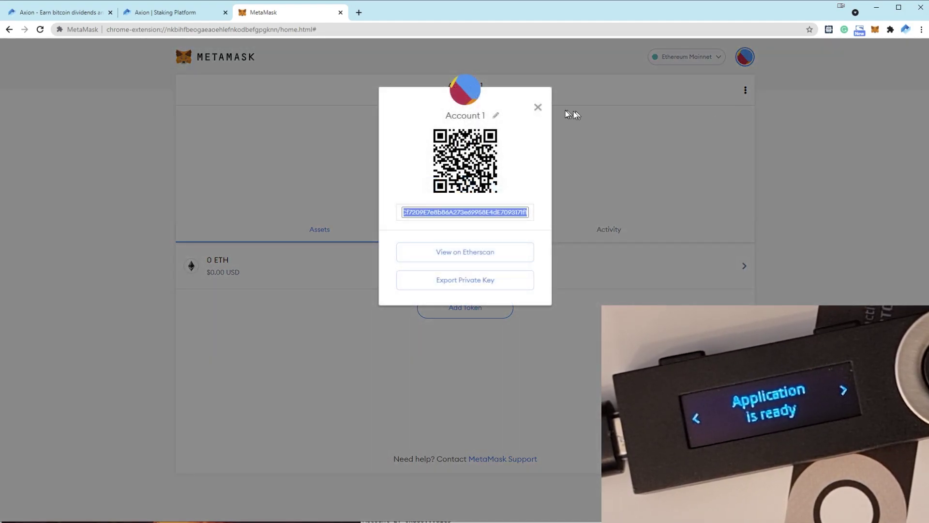
pyautogui.click(536, 107)
pyautogui.click(745, 92)
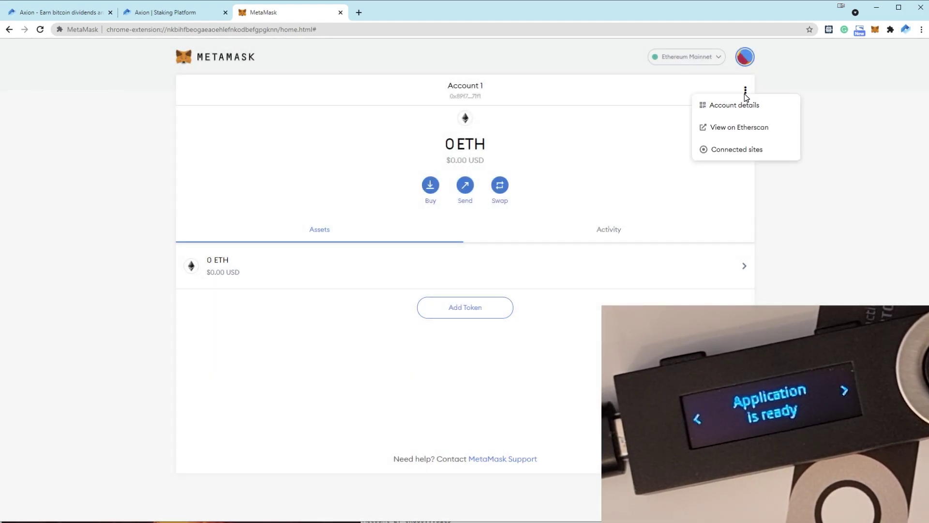
pyautogui.click(757, 107)
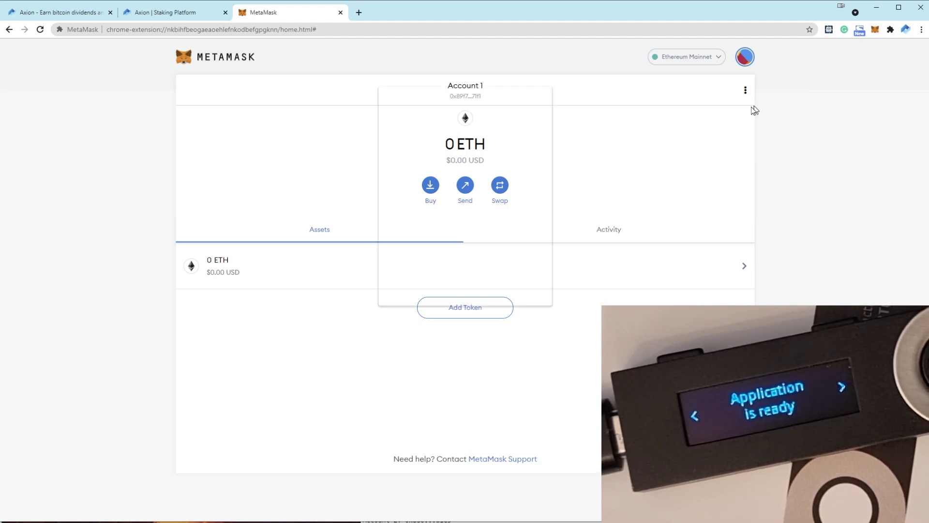
# Rename Account 1 to 'dont use', then open the toolbar wallet popup and dismiss What's new
pyautogui.moveTo(467, 116)
pyautogui.mouseDown()
pyautogui.moveTo(492, 119)
pyautogui.moveTo(417, 120)
pyautogui.mouseUp()
pyautogui.click(494, 118)
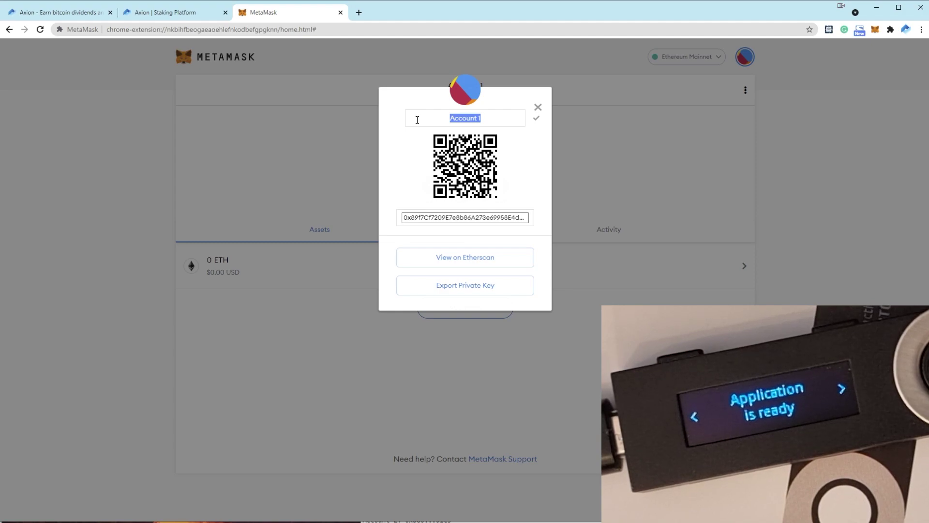
pyautogui.write('dont use')
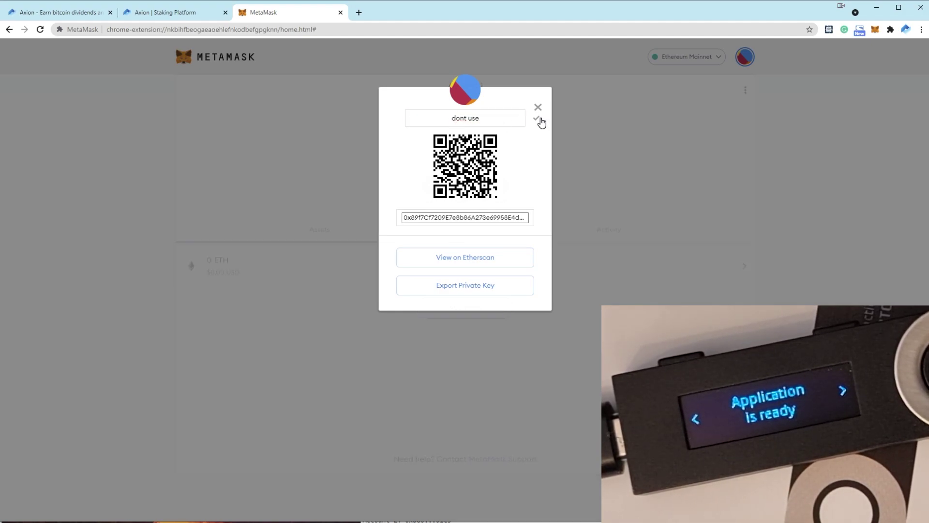
pyautogui.click(536, 118)
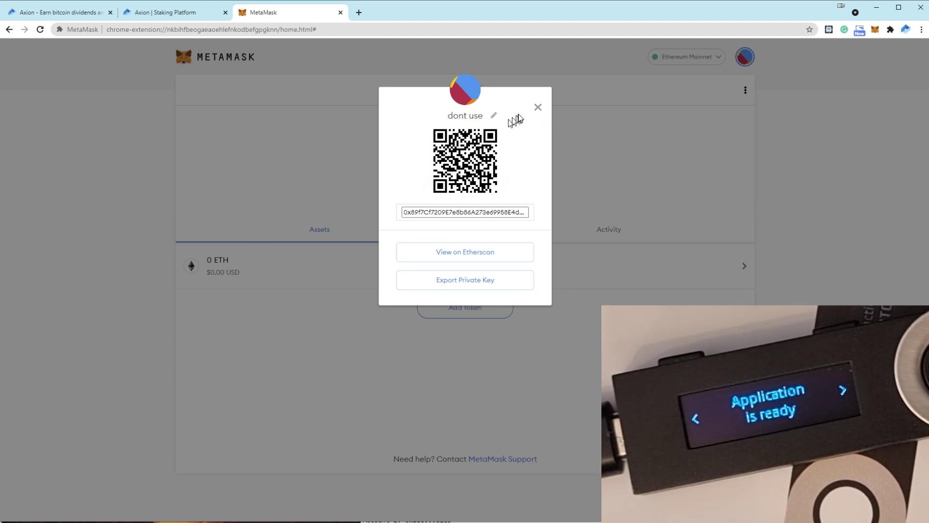
pyautogui.click(536, 107)
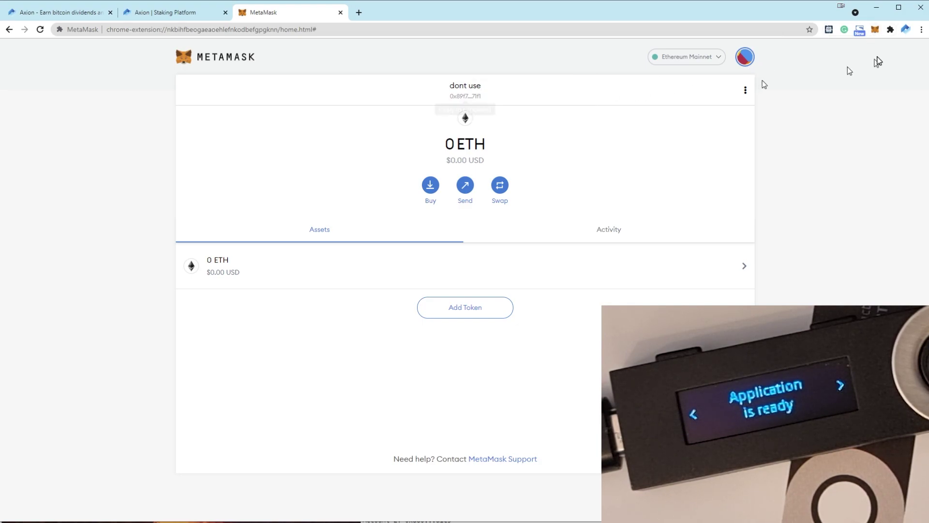
pyautogui.click(875, 29)
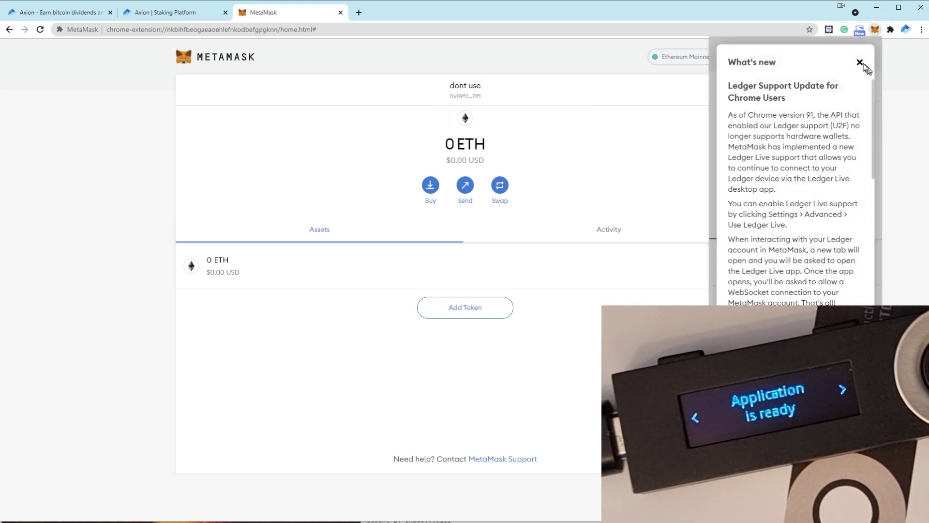
pyautogui.click(859, 62)
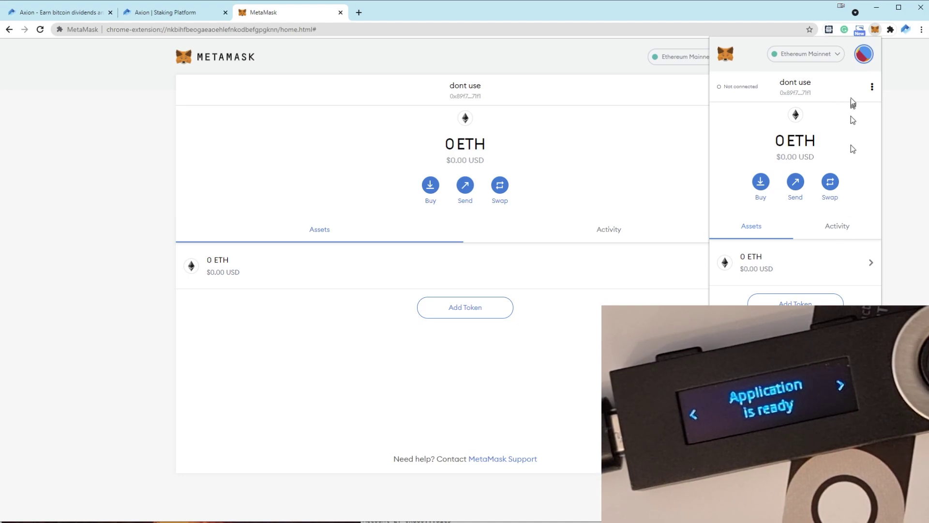
# Check that Use Ledger Live is off under Settings > Advanced, then return to the account list
pyautogui.click(864, 56)
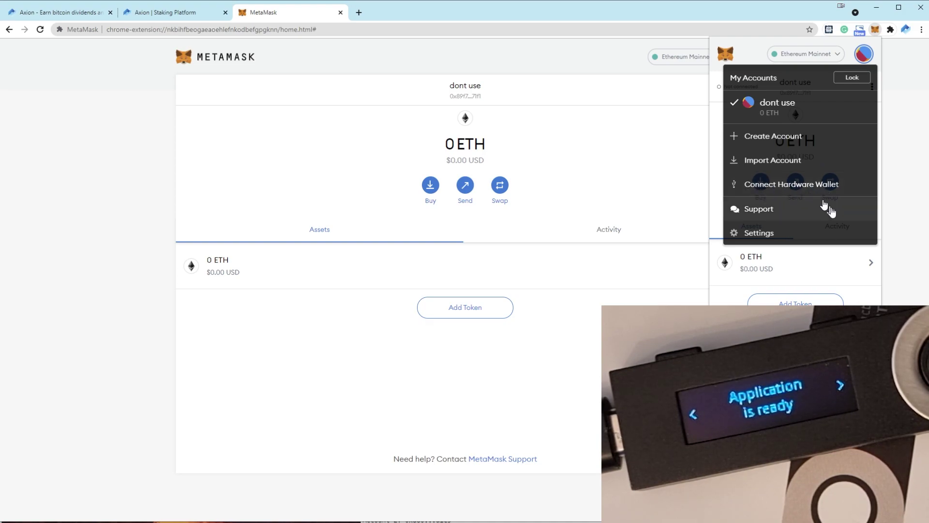
pyautogui.click(767, 235)
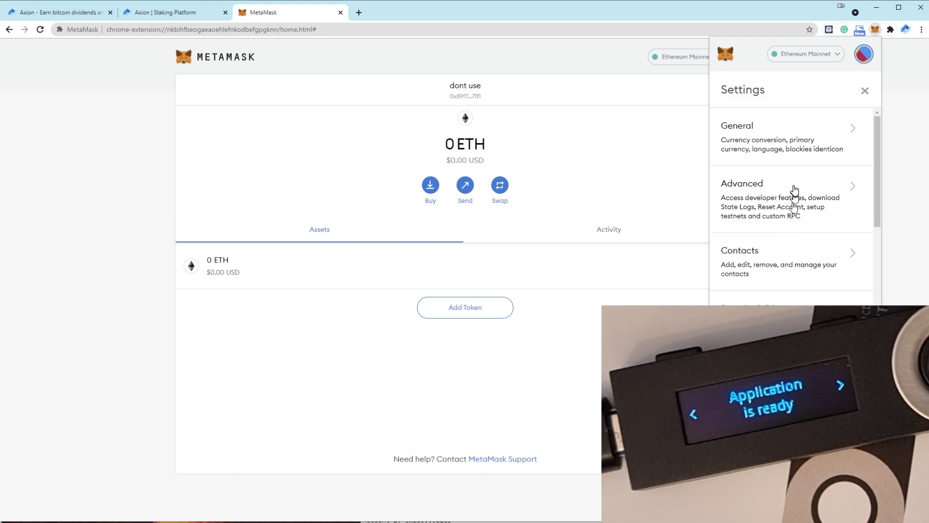
pyautogui.click(754, 197)
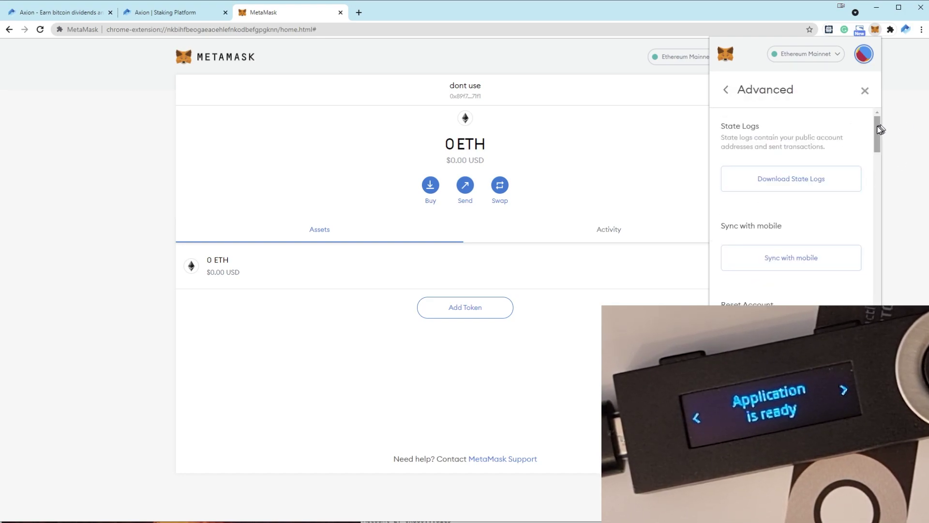
pyautogui.moveTo(879, 129); pyautogui.dragTo(880, 292)
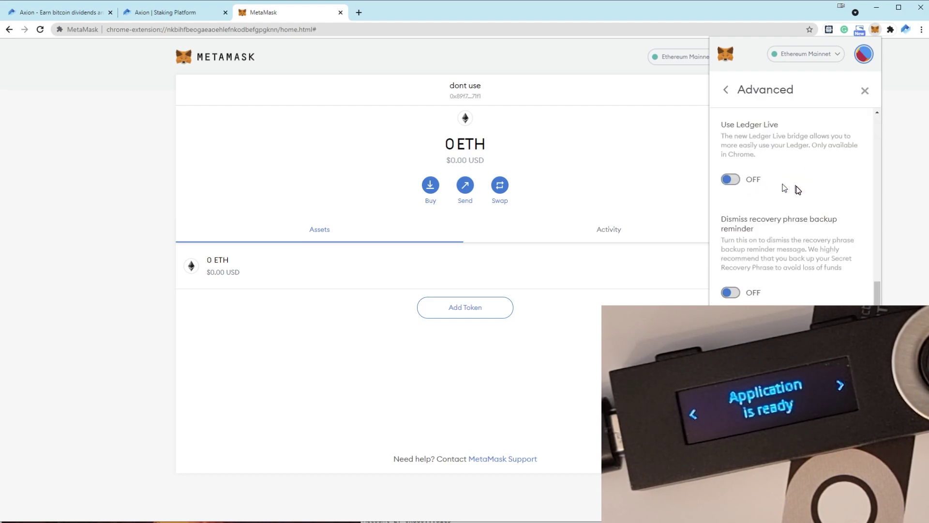
pyautogui.click(865, 92)
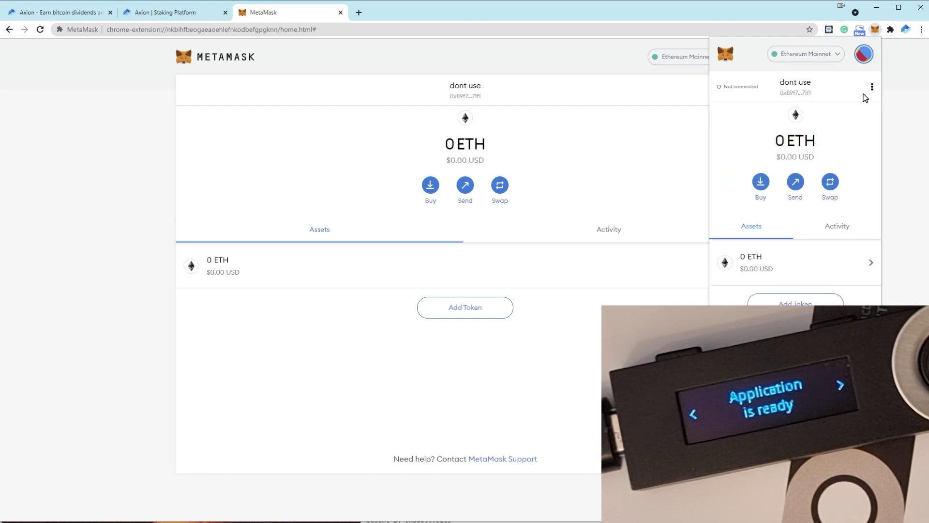
pyautogui.click(863, 54)
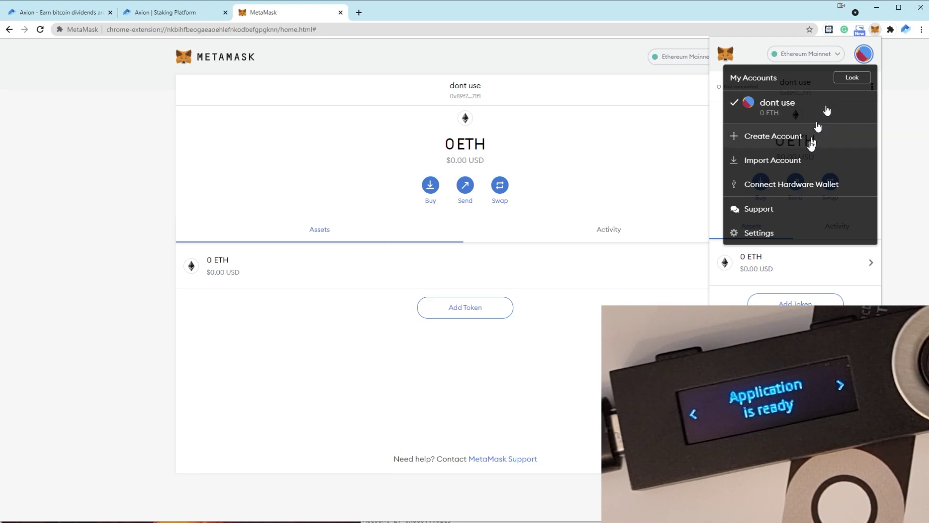
# Start connecting a hardware wallet, choosing Ledger as the device type
pyautogui.click(780, 185)
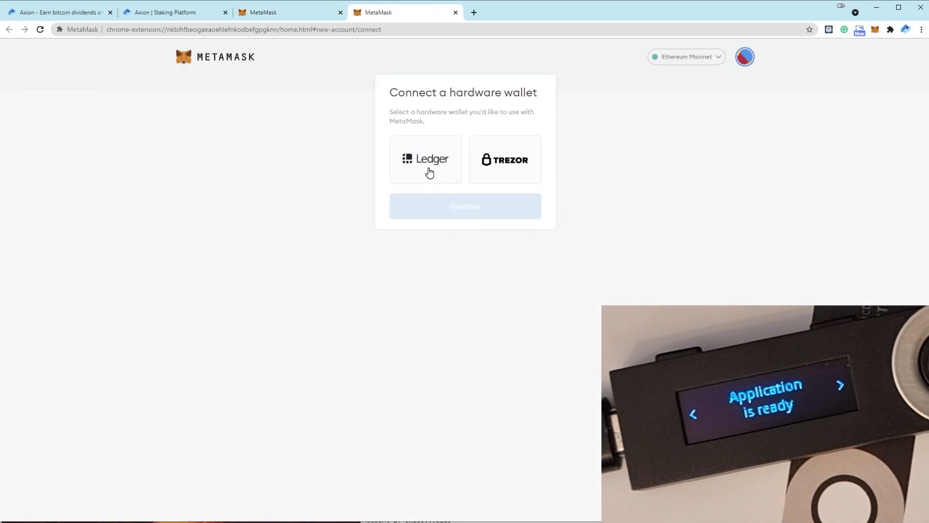
pyautogui.click(429, 173)
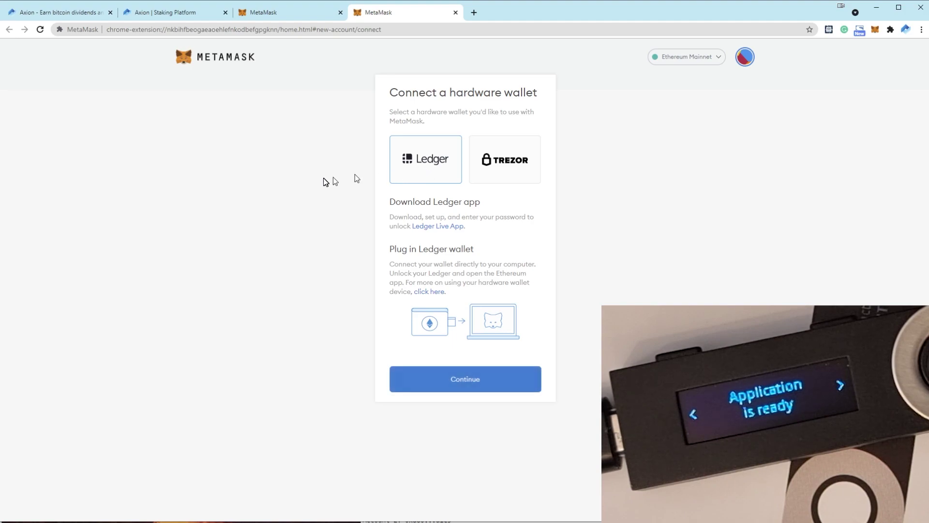
pyautogui.click(466, 380)
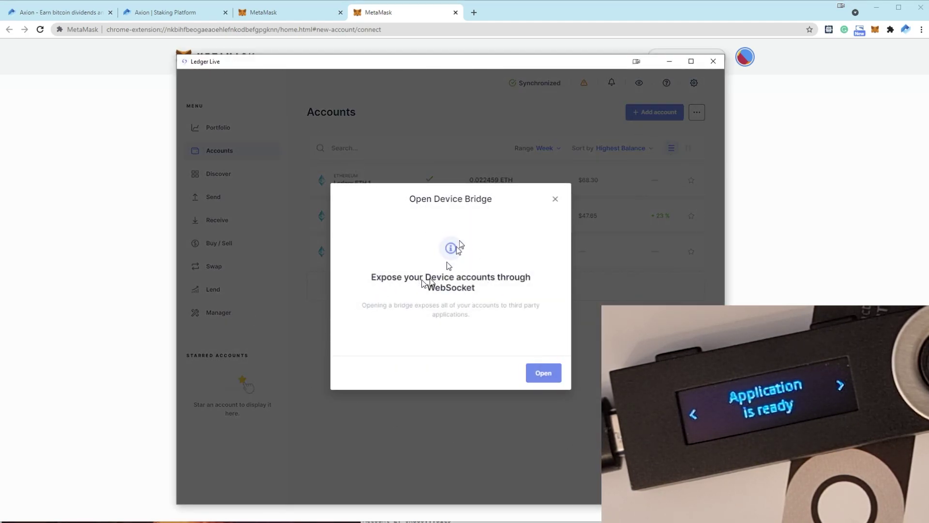
# Open Ledger Live's Ethereum device bridge, then return to MetaMask in the browser
pyautogui.click(549, 382)
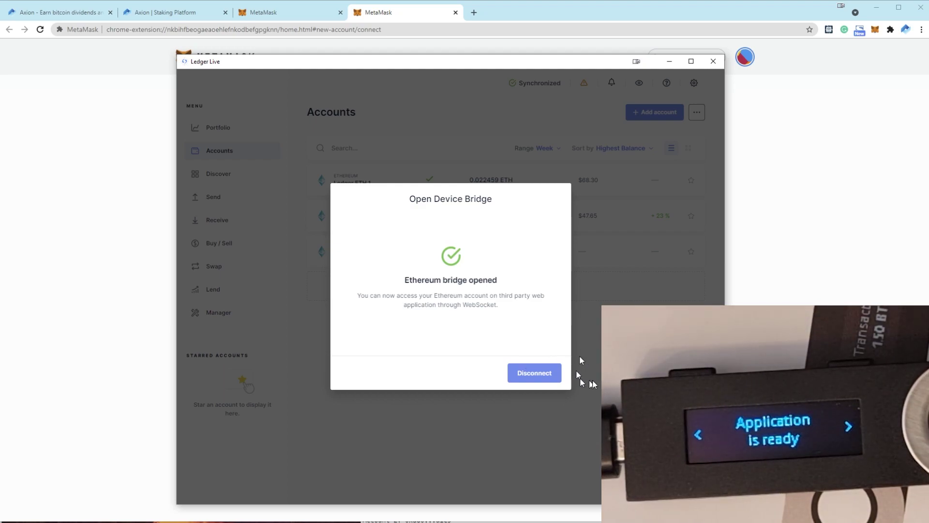
pyautogui.click(809, 286)
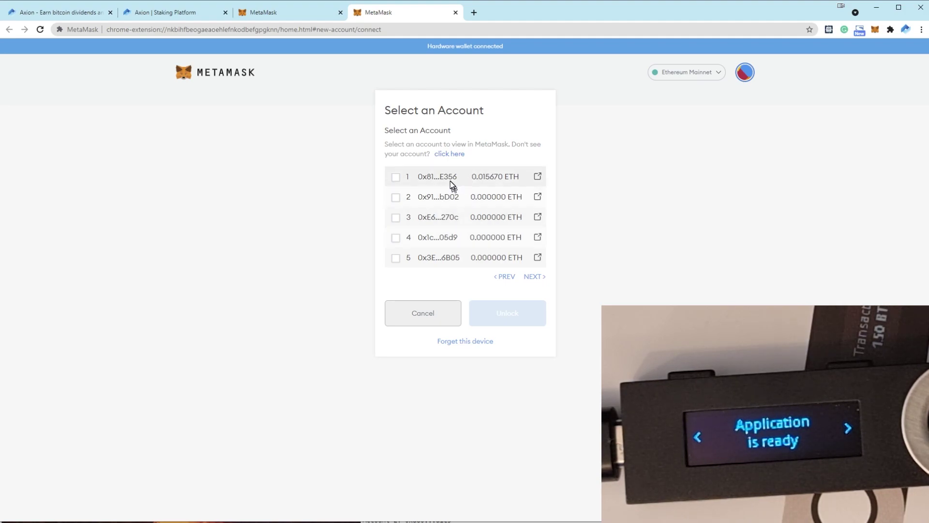
# Switch the Ledger HD path to BIP44 Standard and reload the account list
pyautogui.click(406, 518)
pyautogui.moveTo(484, 488); pyautogui.dragTo(680, 150)
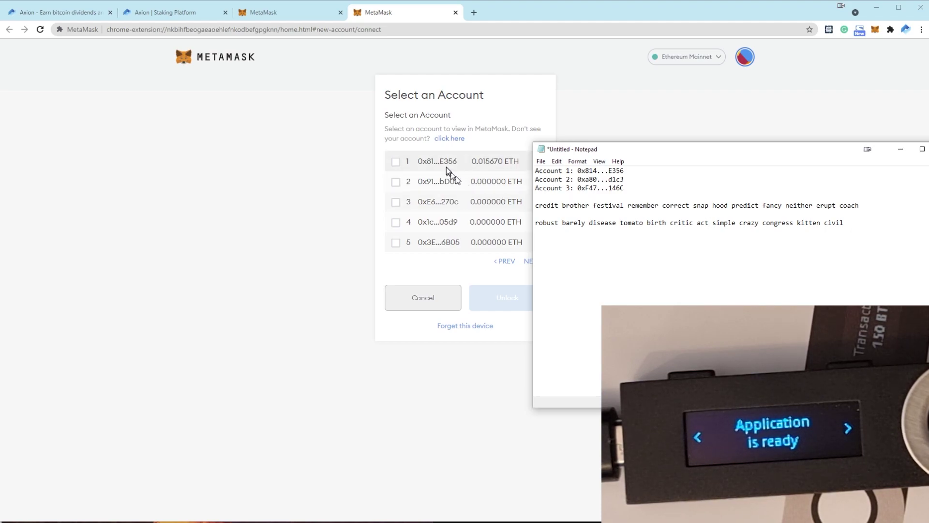
pyautogui.click(453, 139)
pyautogui.click(430, 290)
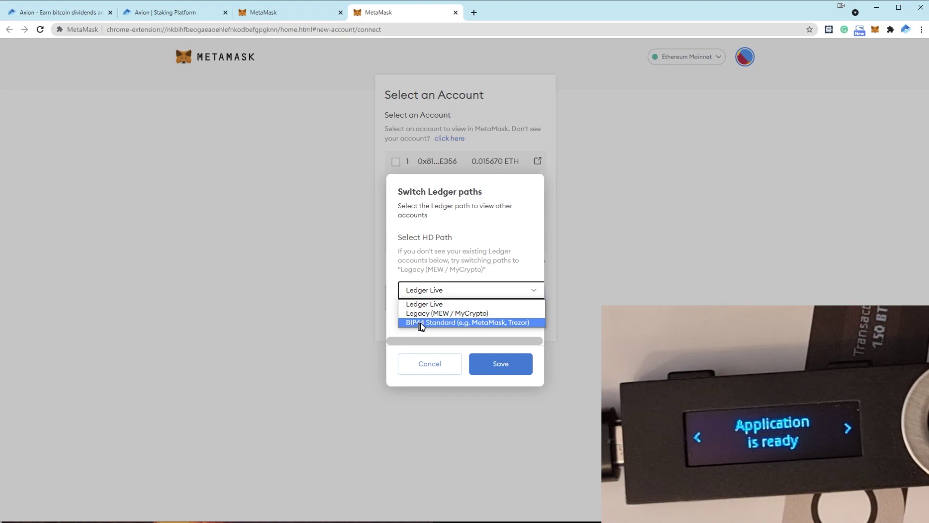
pyautogui.click(485, 323)
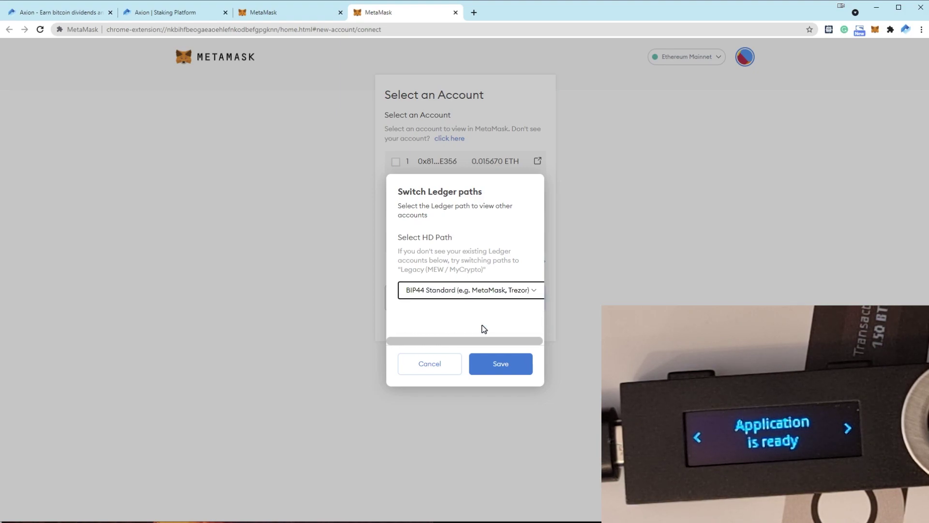
pyautogui.click(498, 366)
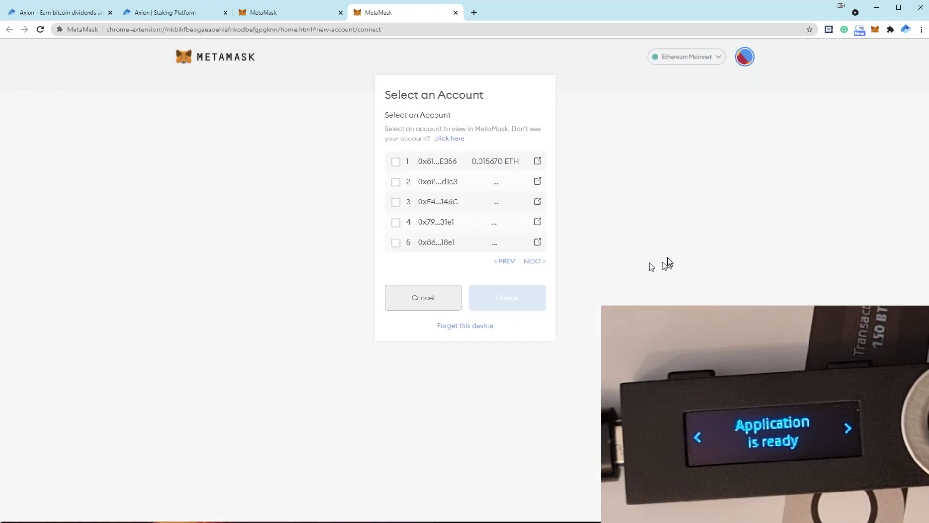
# Tick the Ledger accounts matching the noted addresses, add them to MetaMask, and dismiss What's new
pyautogui.hotkey('alt', 'Tab')
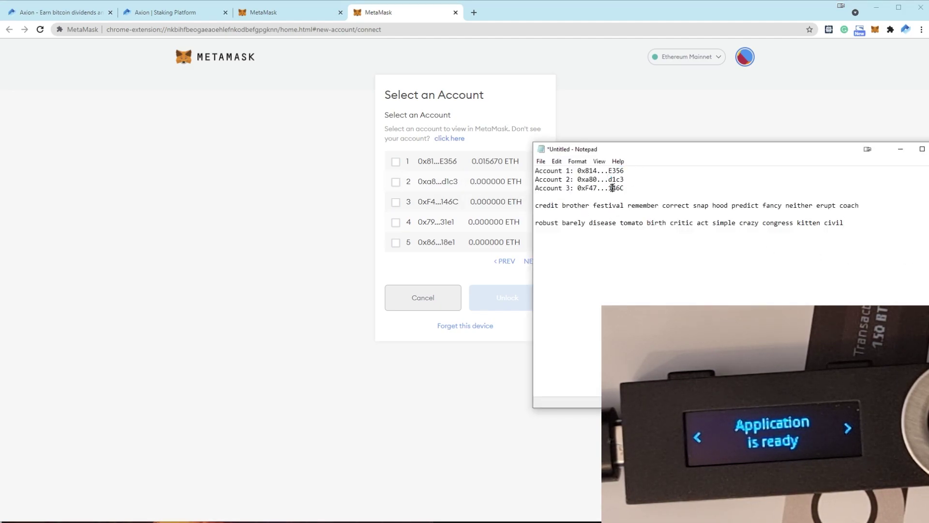
pyautogui.click(395, 162)
pyautogui.click(395, 181)
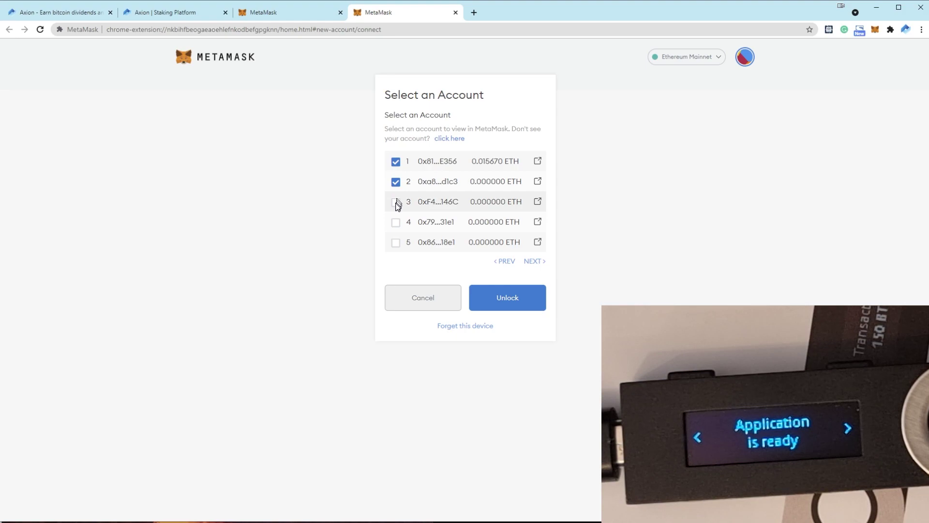
pyautogui.click(514, 297)
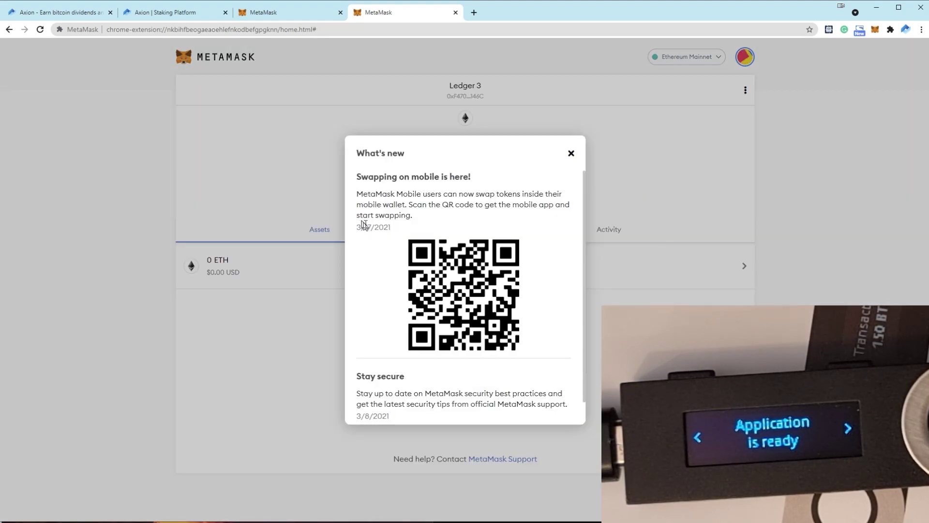
pyautogui.scroll(-1, 515, 178)
pyautogui.click(571, 154)
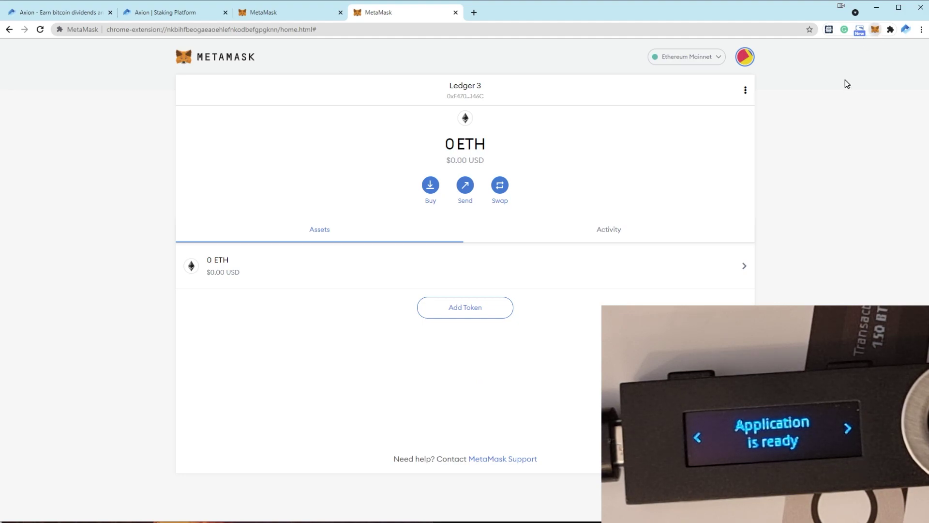
# Scroll through the account list to confirm 'dont use' and Ledger 1–3, then close the popup
pyautogui.click(863, 55)
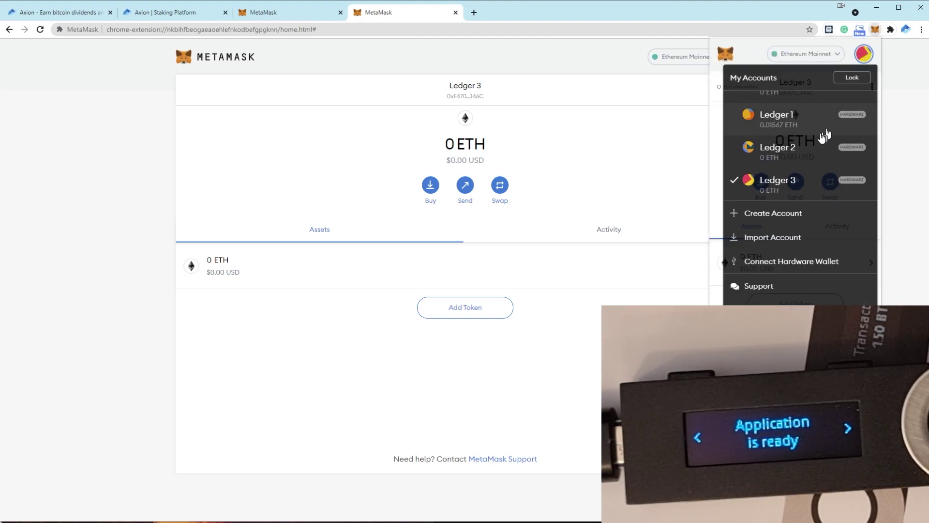
pyautogui.scroll(1, 824, 135)
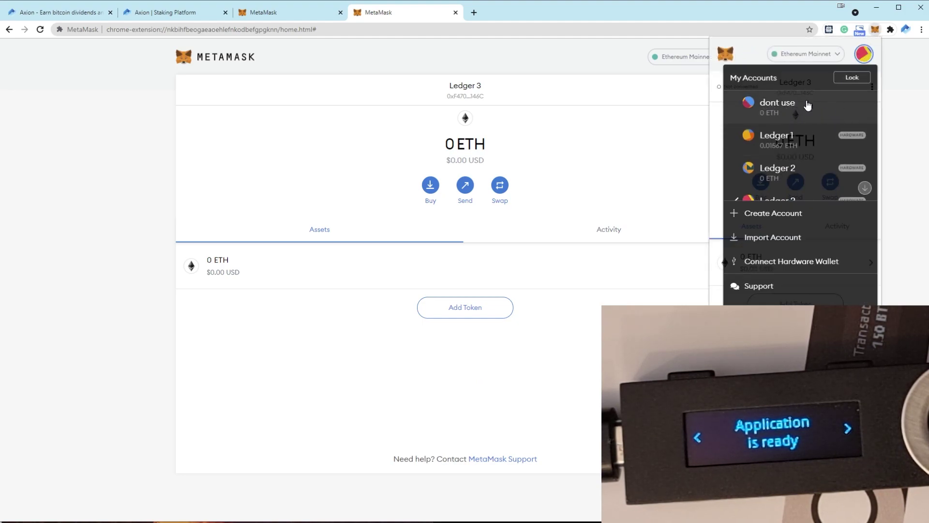
pyautogui.scroll(-1, 807, 106)
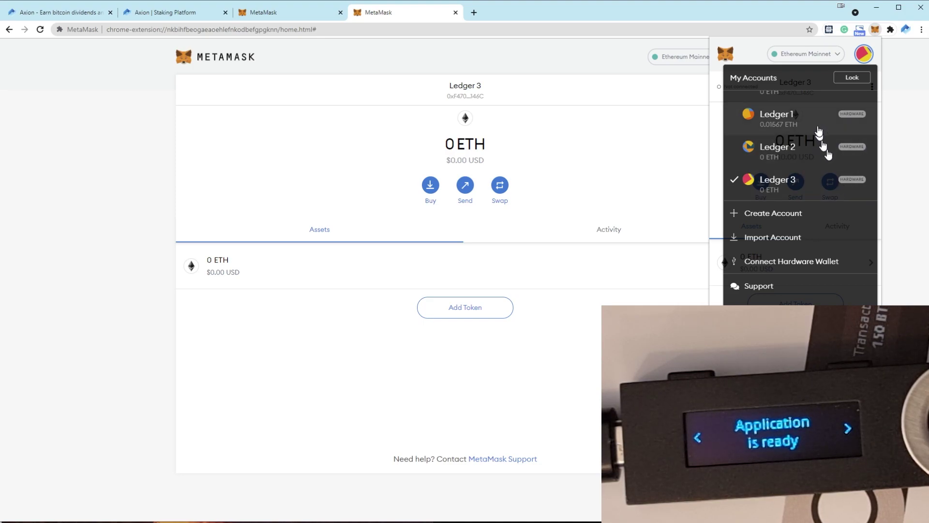
pyautogui.scroll(1, 818, 135)
pyautogui.scroll(-1, 817, 155)
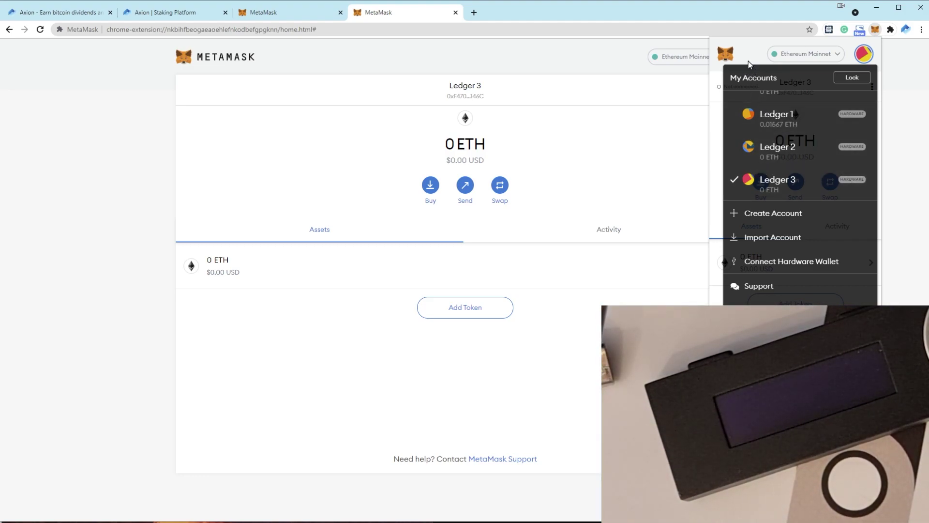
pyautogui.scroll(2, 766, 138)
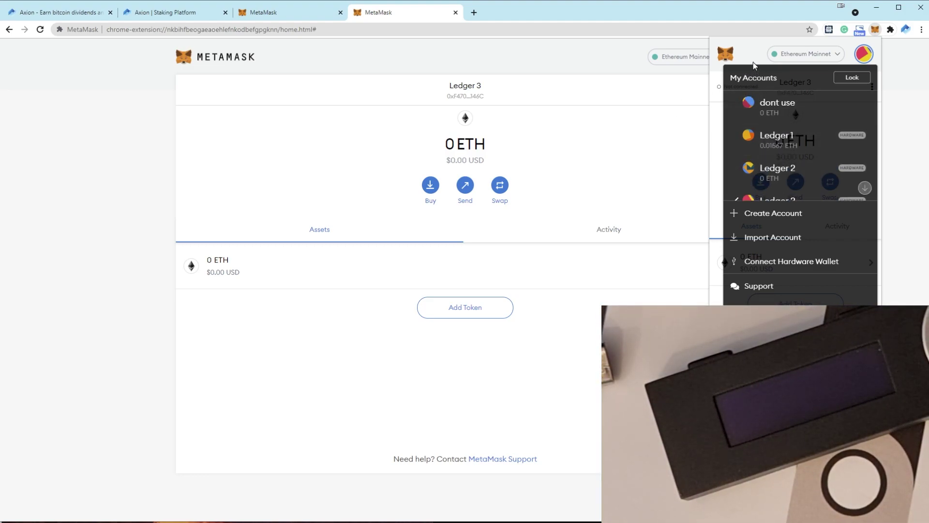
pyautogui.press('Escape')
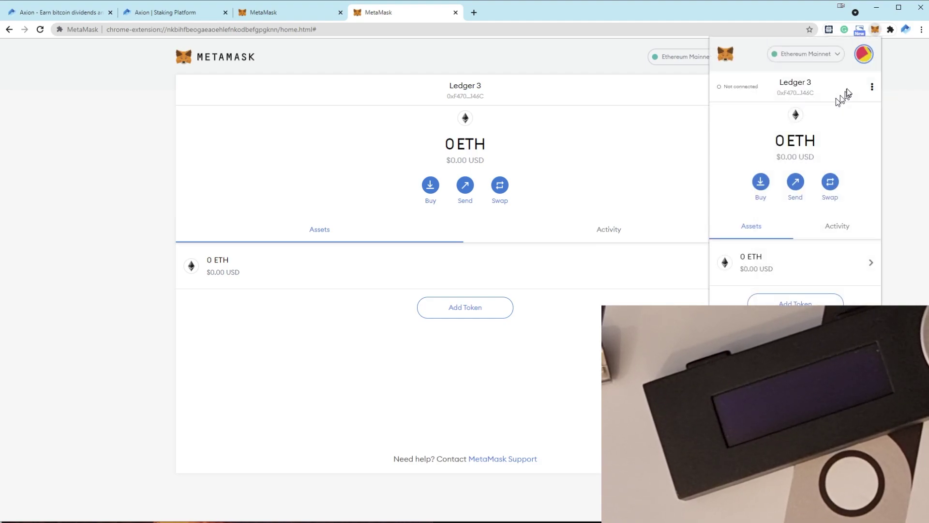
# From Ledger 1, send 0.001 ETH to Ledger 2 as an own-account transfer and confirm it
pyautogui.click(863, 54)
pyautogui.click(803, 145)
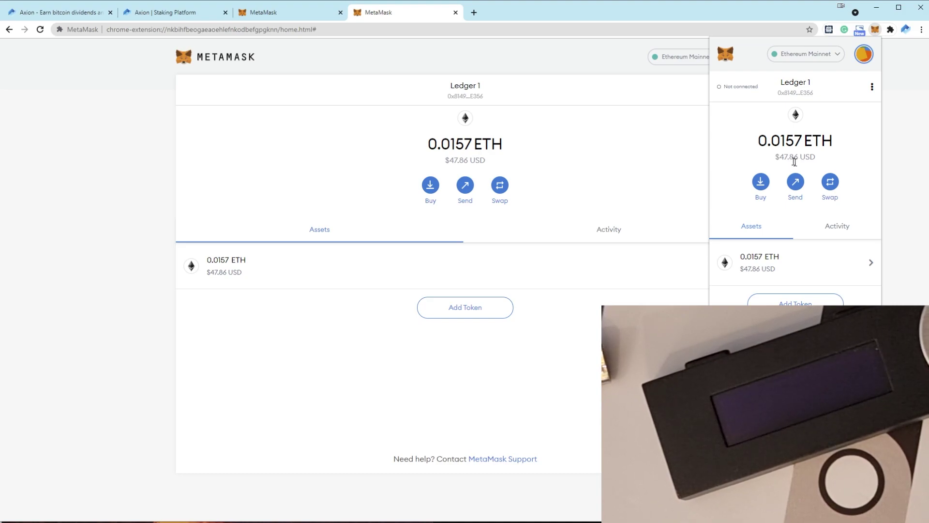
pyautogui.click(795, 182)
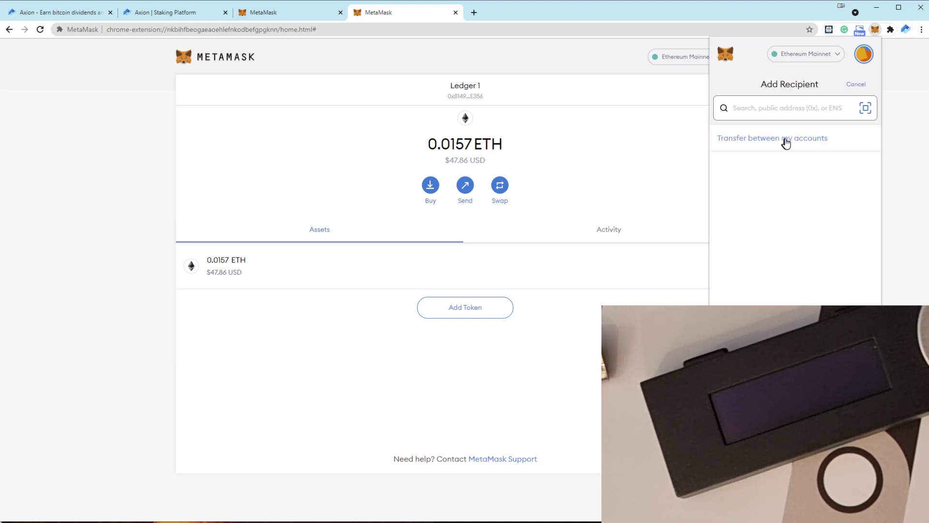
pyautogui.click(785, 141)
pyautogui.click(766, 210)
pyautogui.click(730, 193)
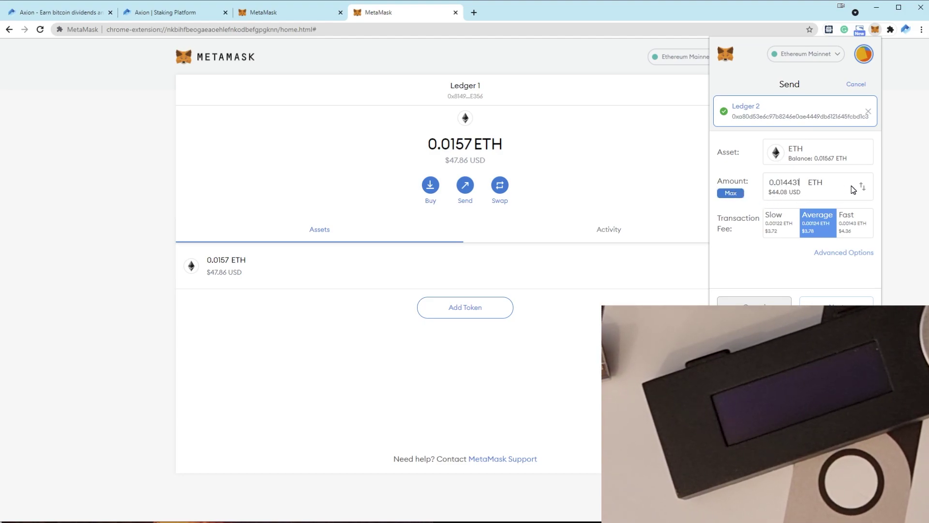
pyautogui.write('0.001')
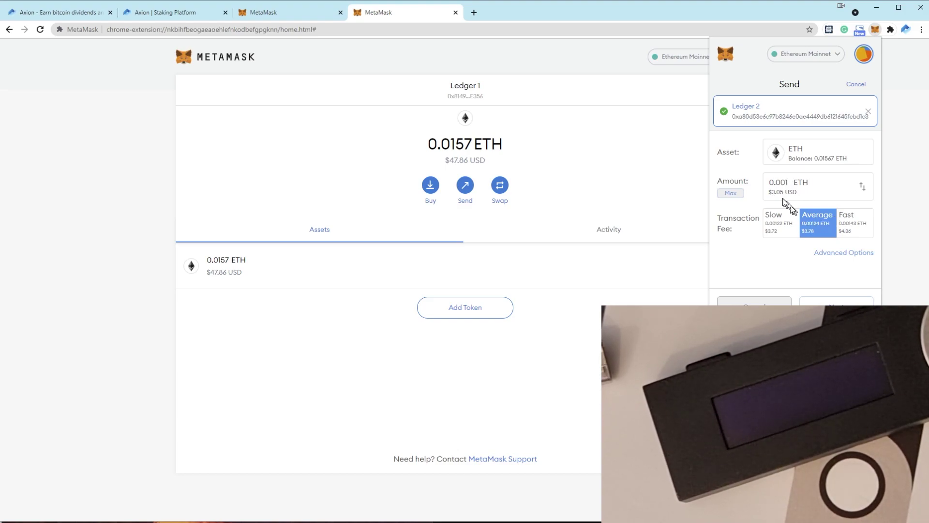
pyautogui.click(831, 303)
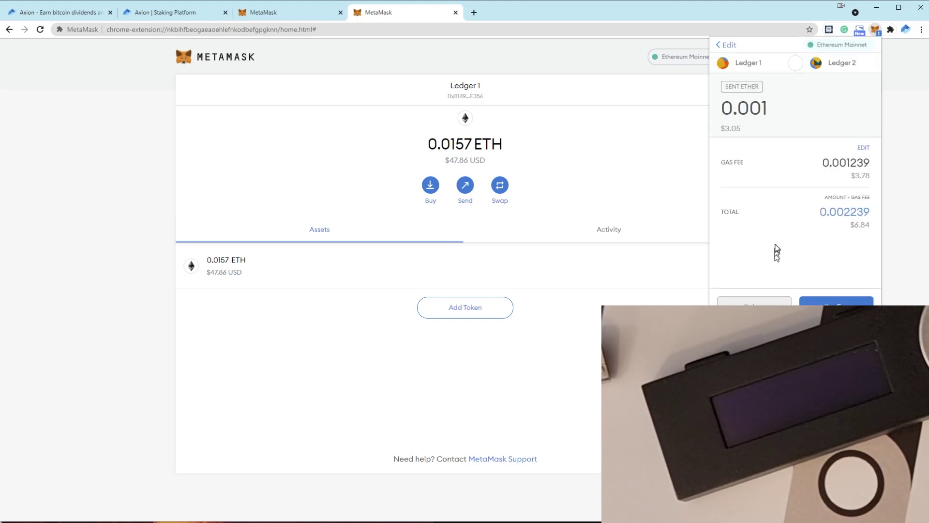
pyautogui.click(831, 303)
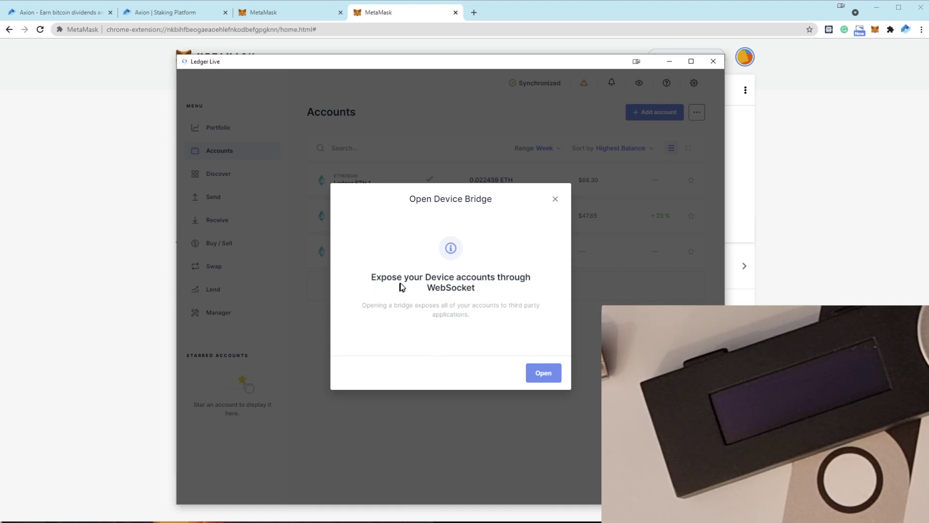
# Open the Ethereum bridge in Ledger Live so the Ledger device shows the pending transfer
pyautogui.click(544, 373)
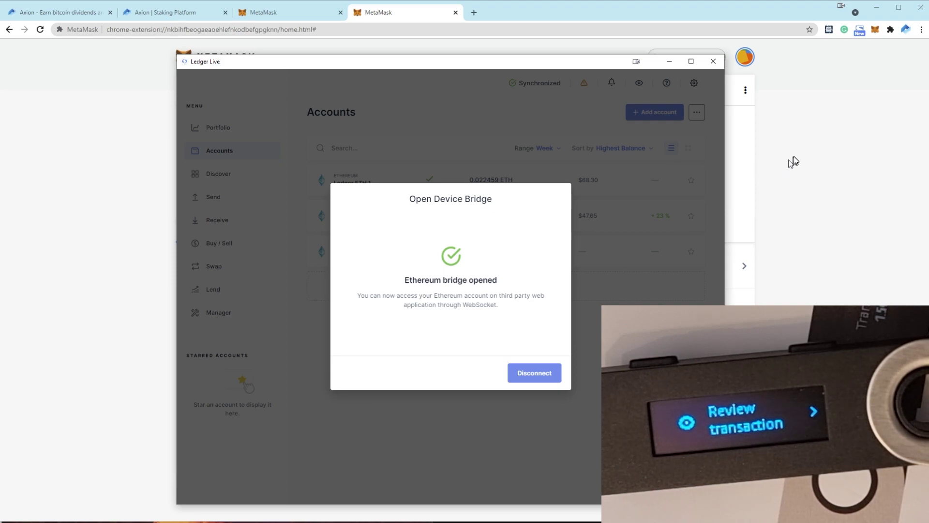
# Check Ledger 1's activity, where the 0.001 ETH send shows Failed and the balance stays 0.0157 ETH
pyautogui.click(833, 121)
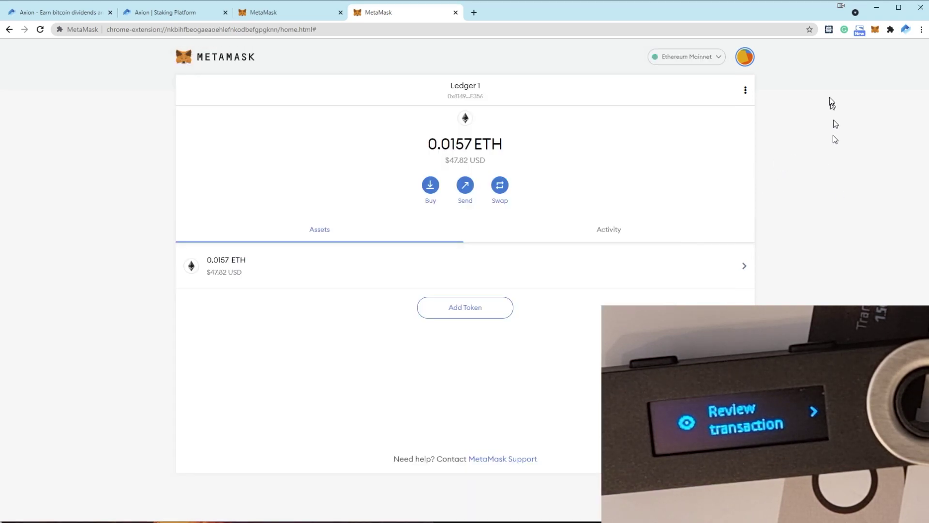
pyautogui.click(876, 30)
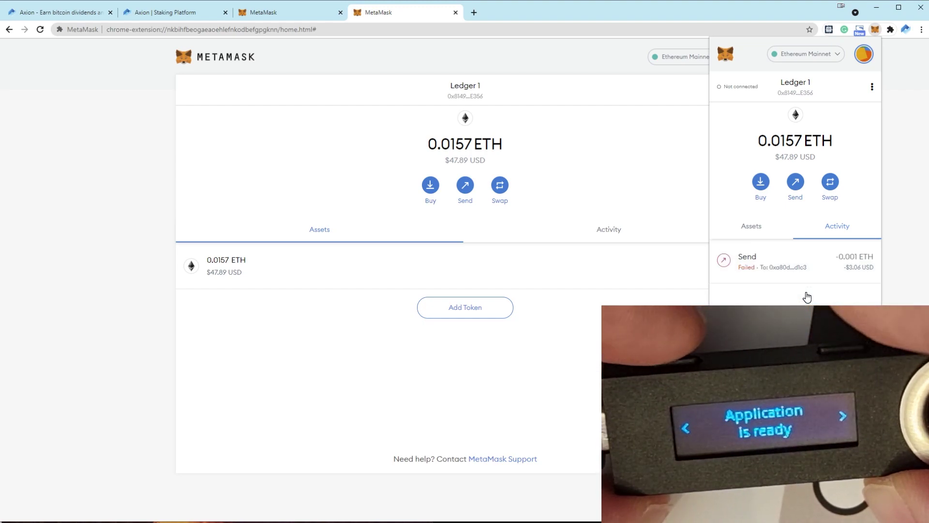
pyautogui.moveTo(740, 272)
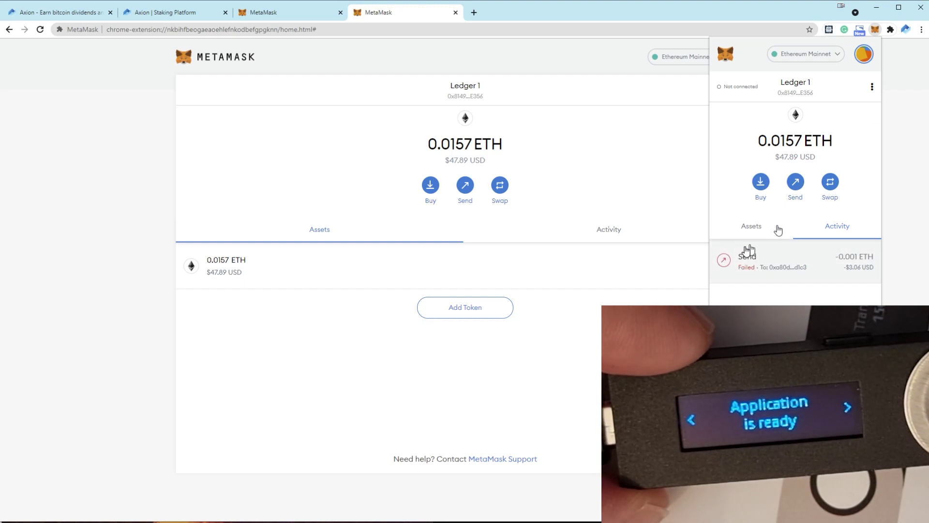
# Bring up the list of wallet accounts and look through it
pyautogui.click(863, 54)
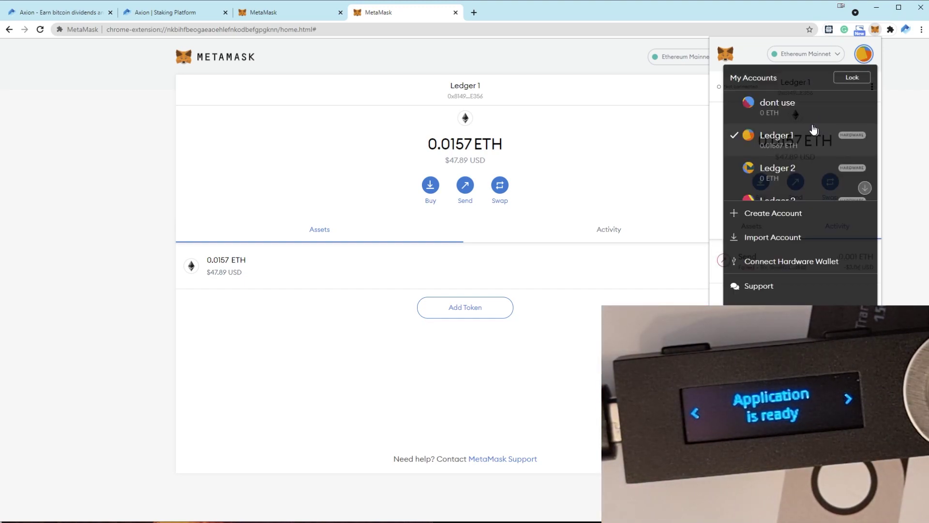
pyautogui.scroll(-1, 808, 202)
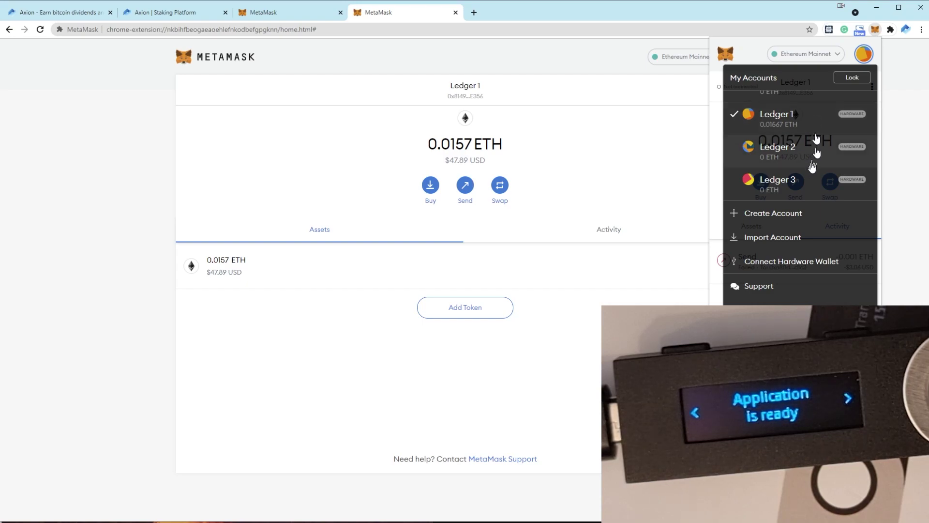
pyautogui.scroll(1, 825, 189)
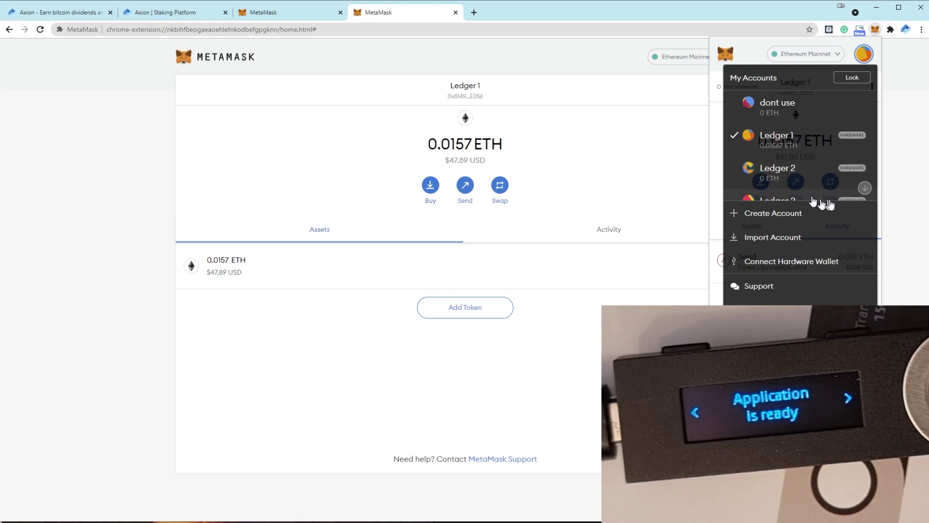
pyautogui.scroll(-1, 793, 146)
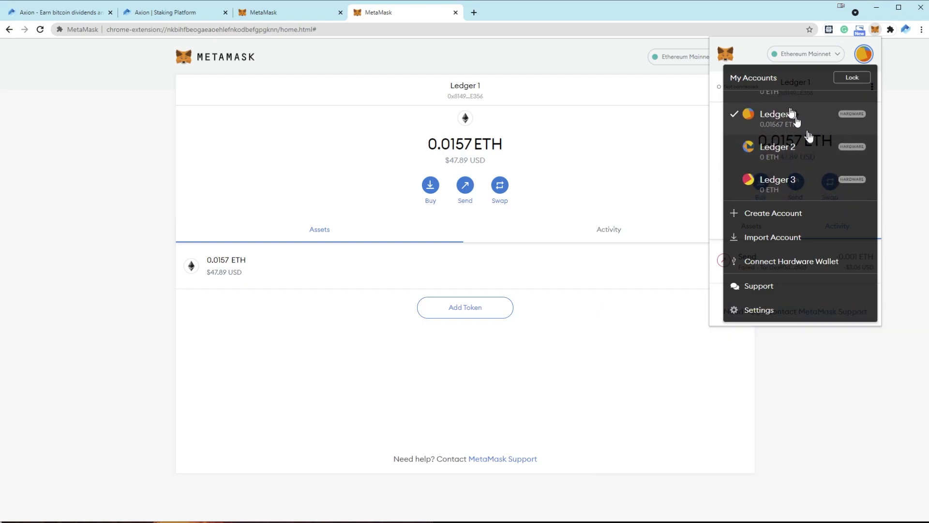
pyautogui.scroll(1, 813, 145)
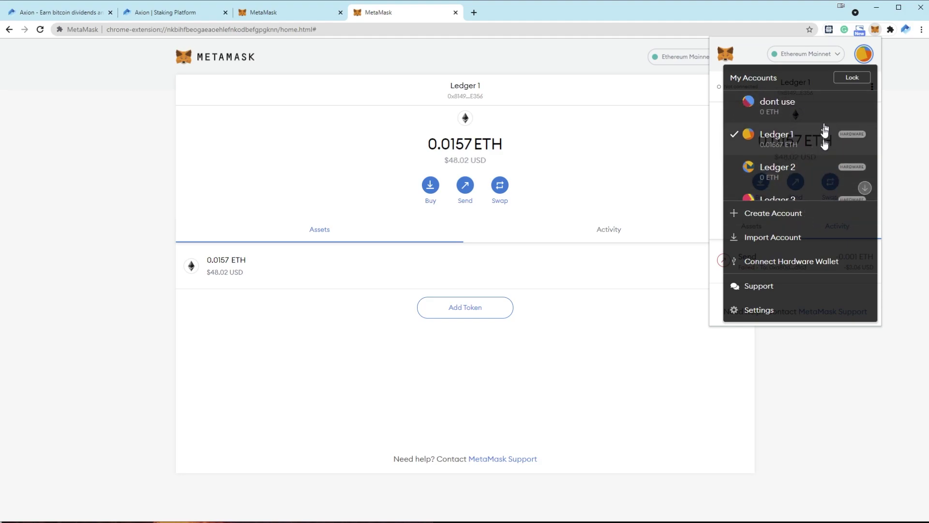